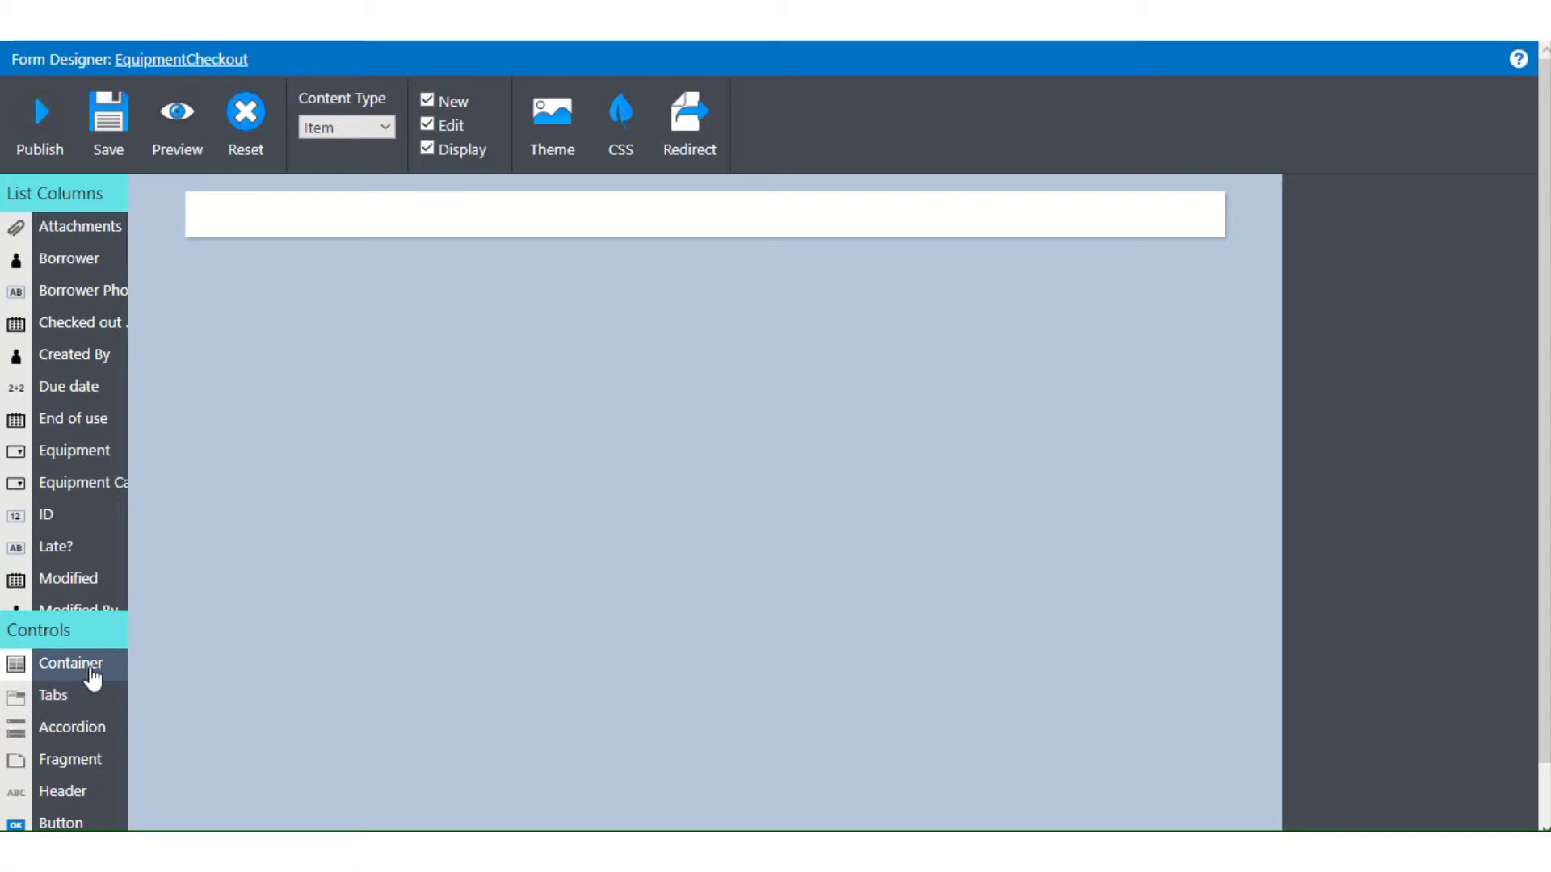
- Drop a Container onto the EquipmentCheckout canvas and select it to view its properties
{"action": "left_click_drag", "start_coordinate": [93, 679], "coordinate": [467, 229]}
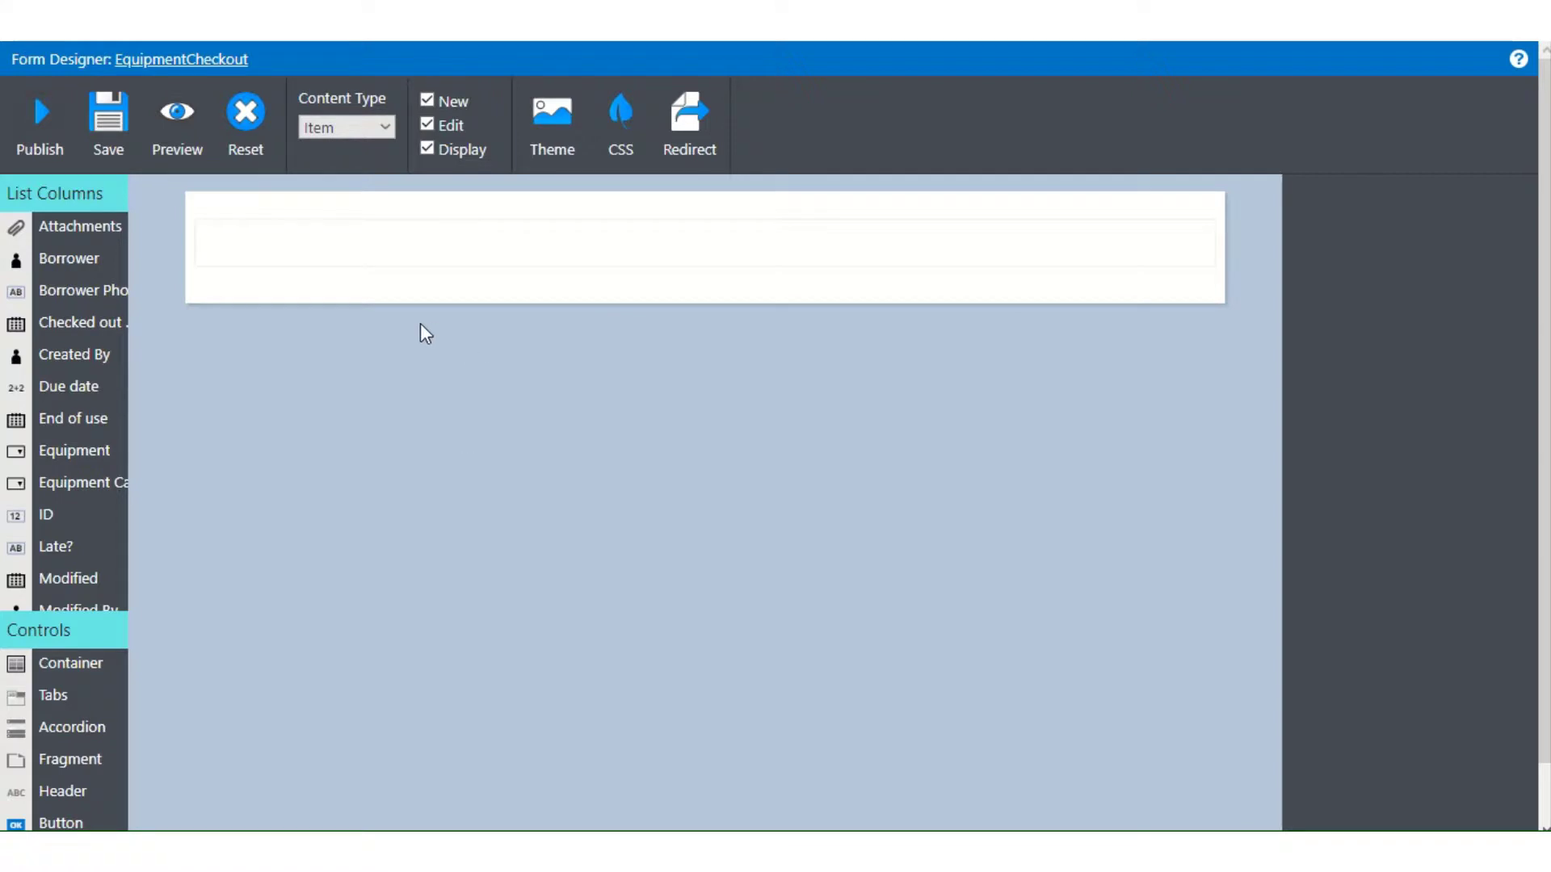
{"action": "left_click", "coordinate": [466, 249]}
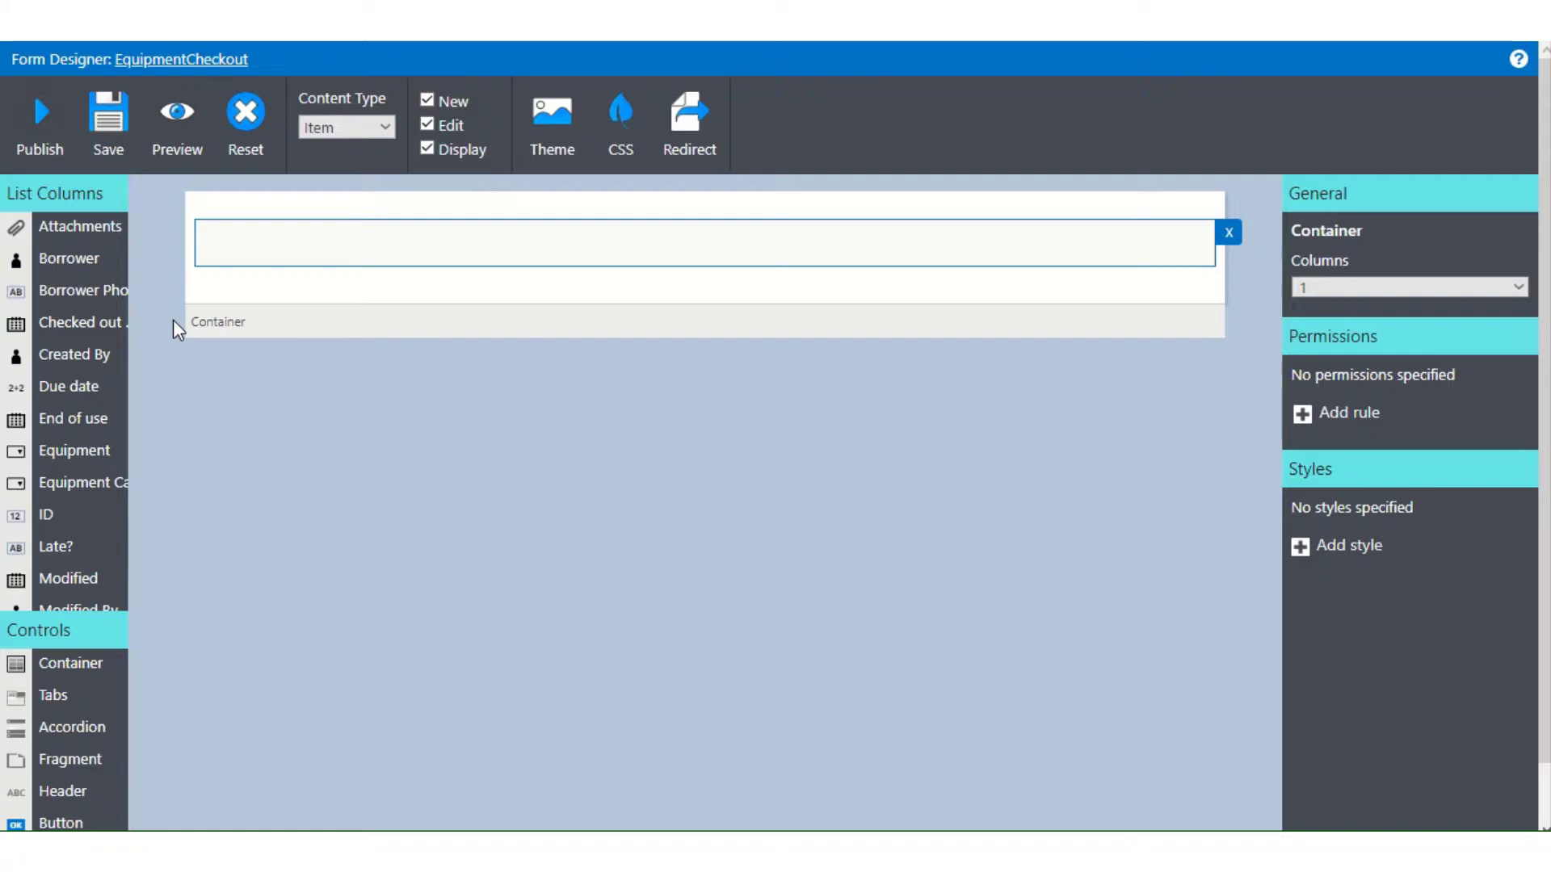
- Add Borrower, Borrower Phone, Checked out date and Due date to the container, then delete Checked out date
{"action": "left_click_drag", "start_coordinate": [73, 259], "coordinate": [267, 244]}
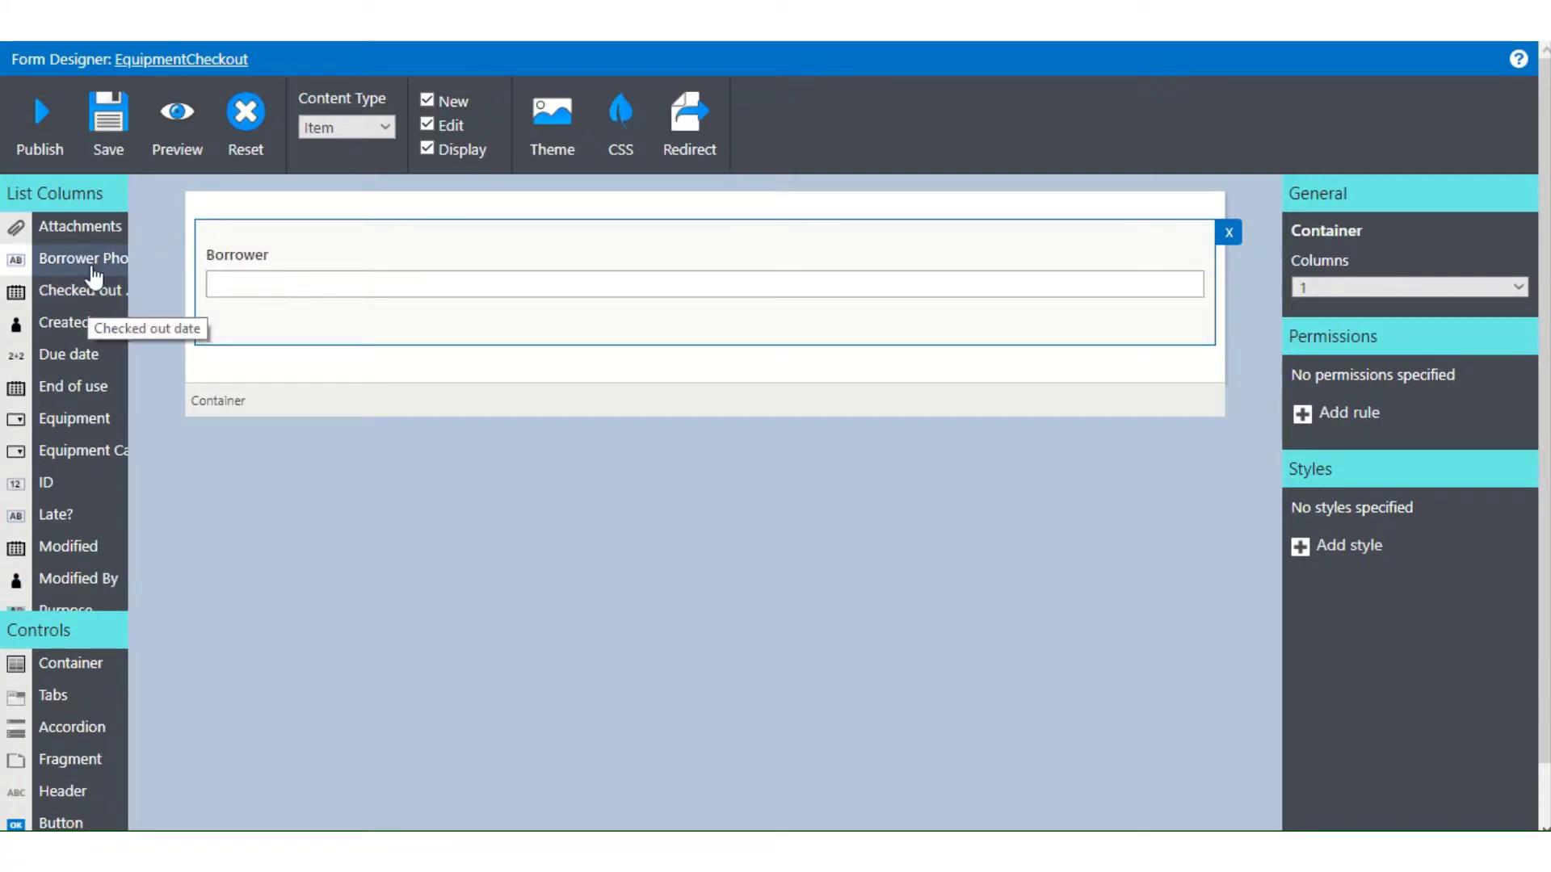
{"action": "left_click_drag", "start_coordinate": [94, 278], "coordinate": [274, 323]}
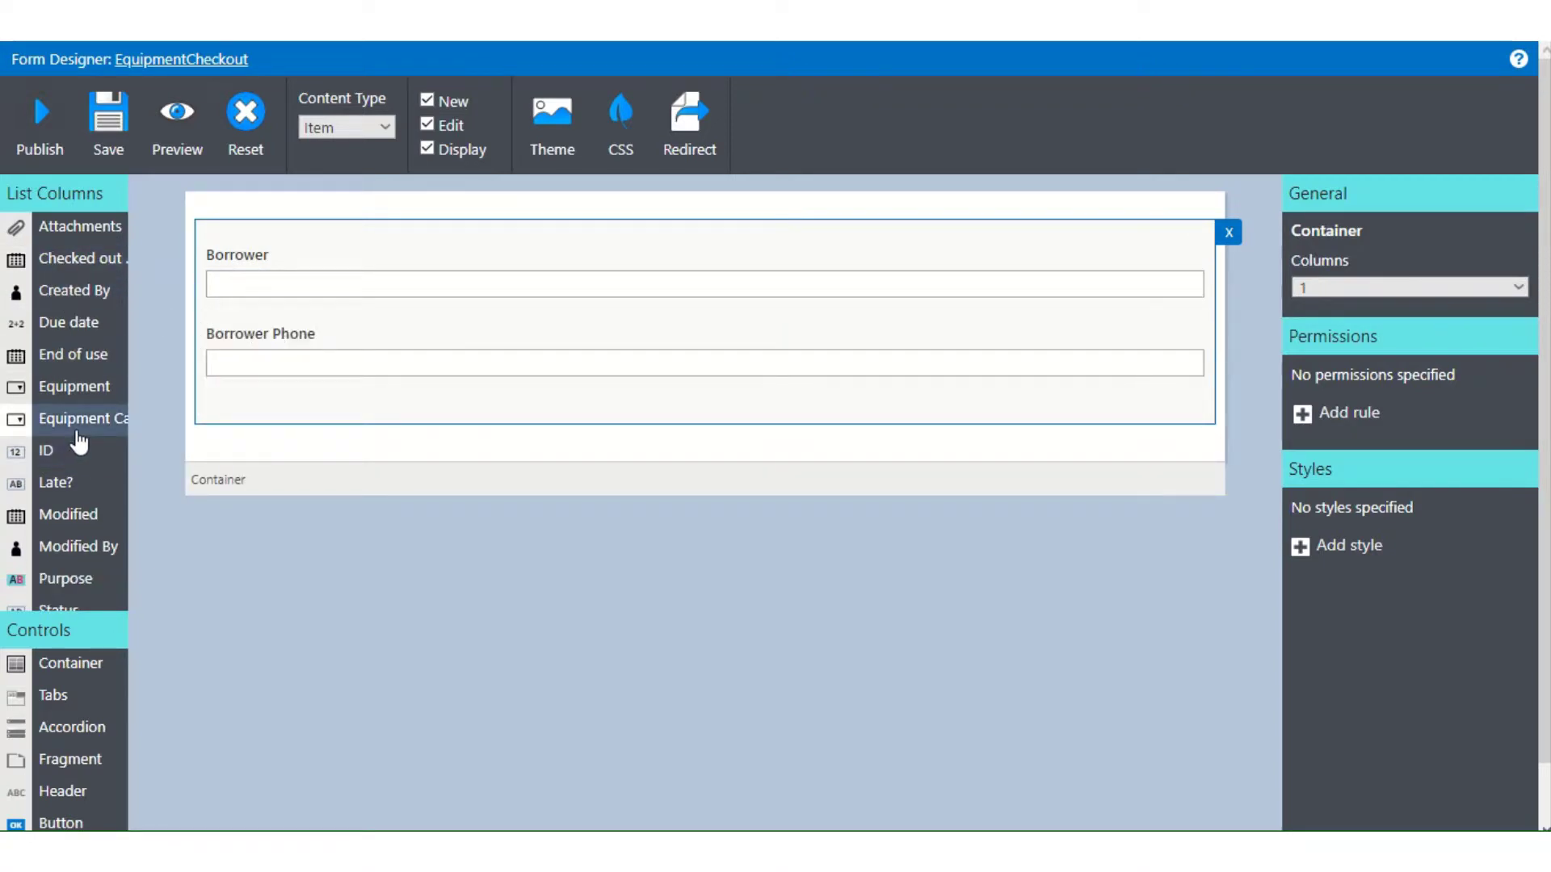
{"action": "left_click_drag", "start_coordinate": [50, 260], "coordinate": [268, 410]}
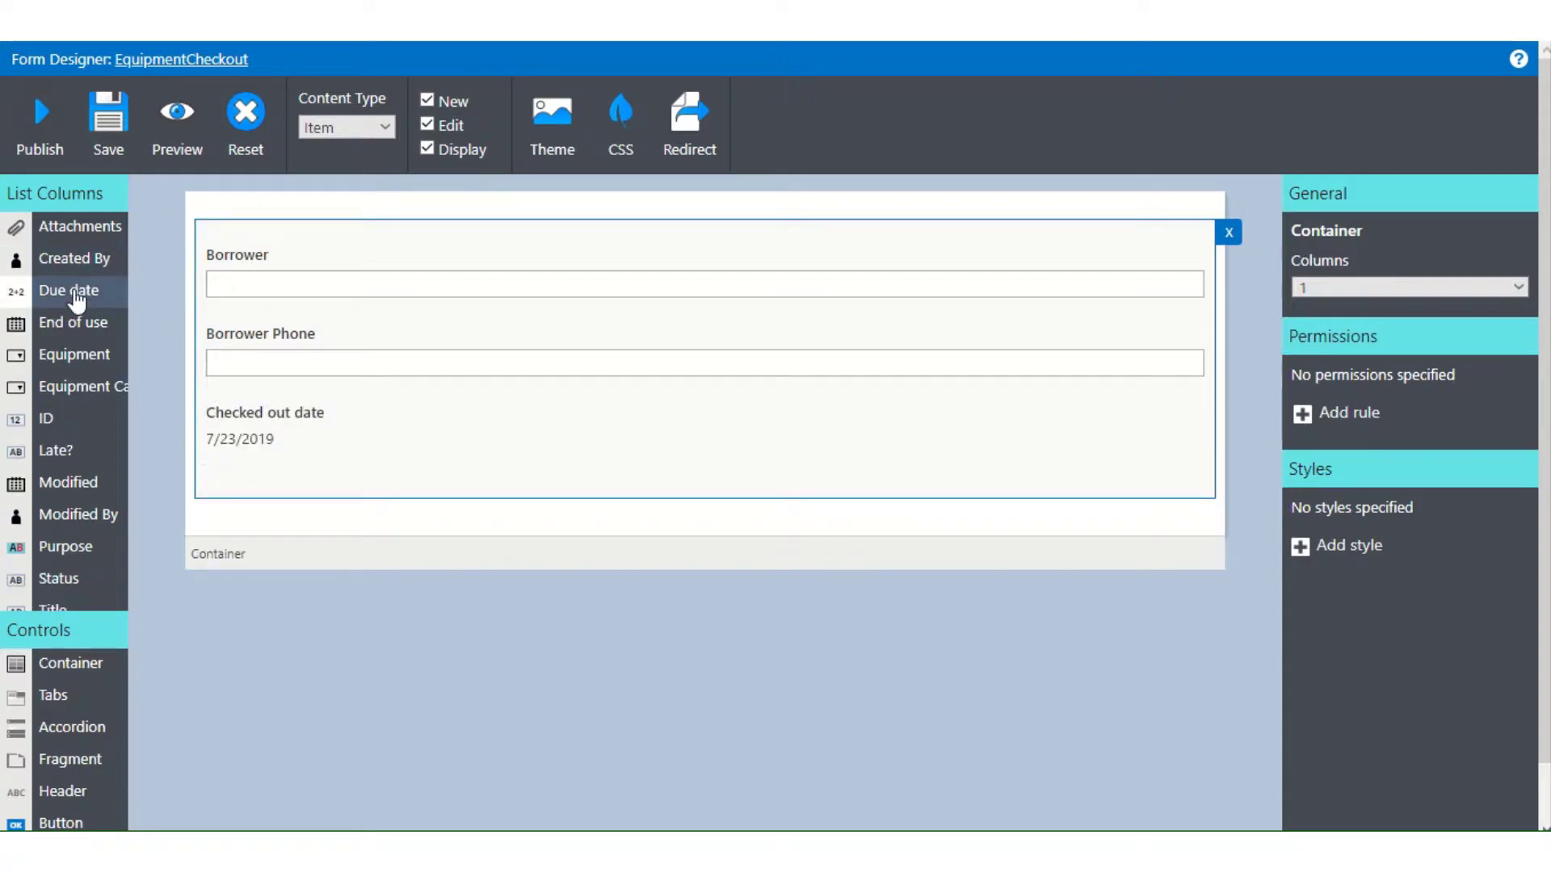
{"action": "left_click_drag", "start_coordinate": [76, 301], "coordinate": [307, 489]}
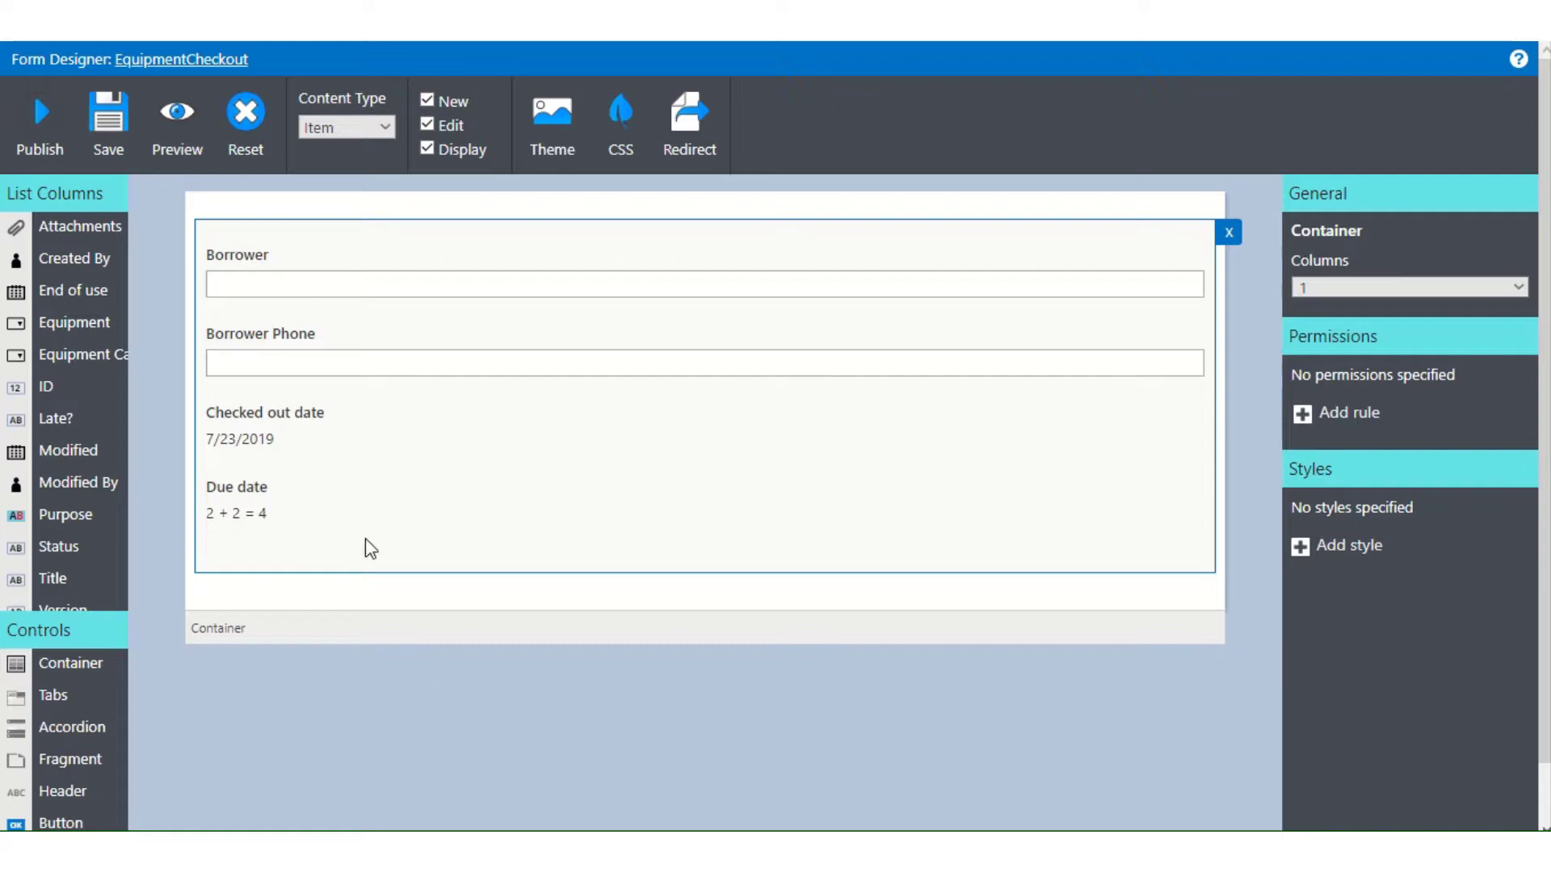
{"action": "left_click", "coordinate": [342, 428]}
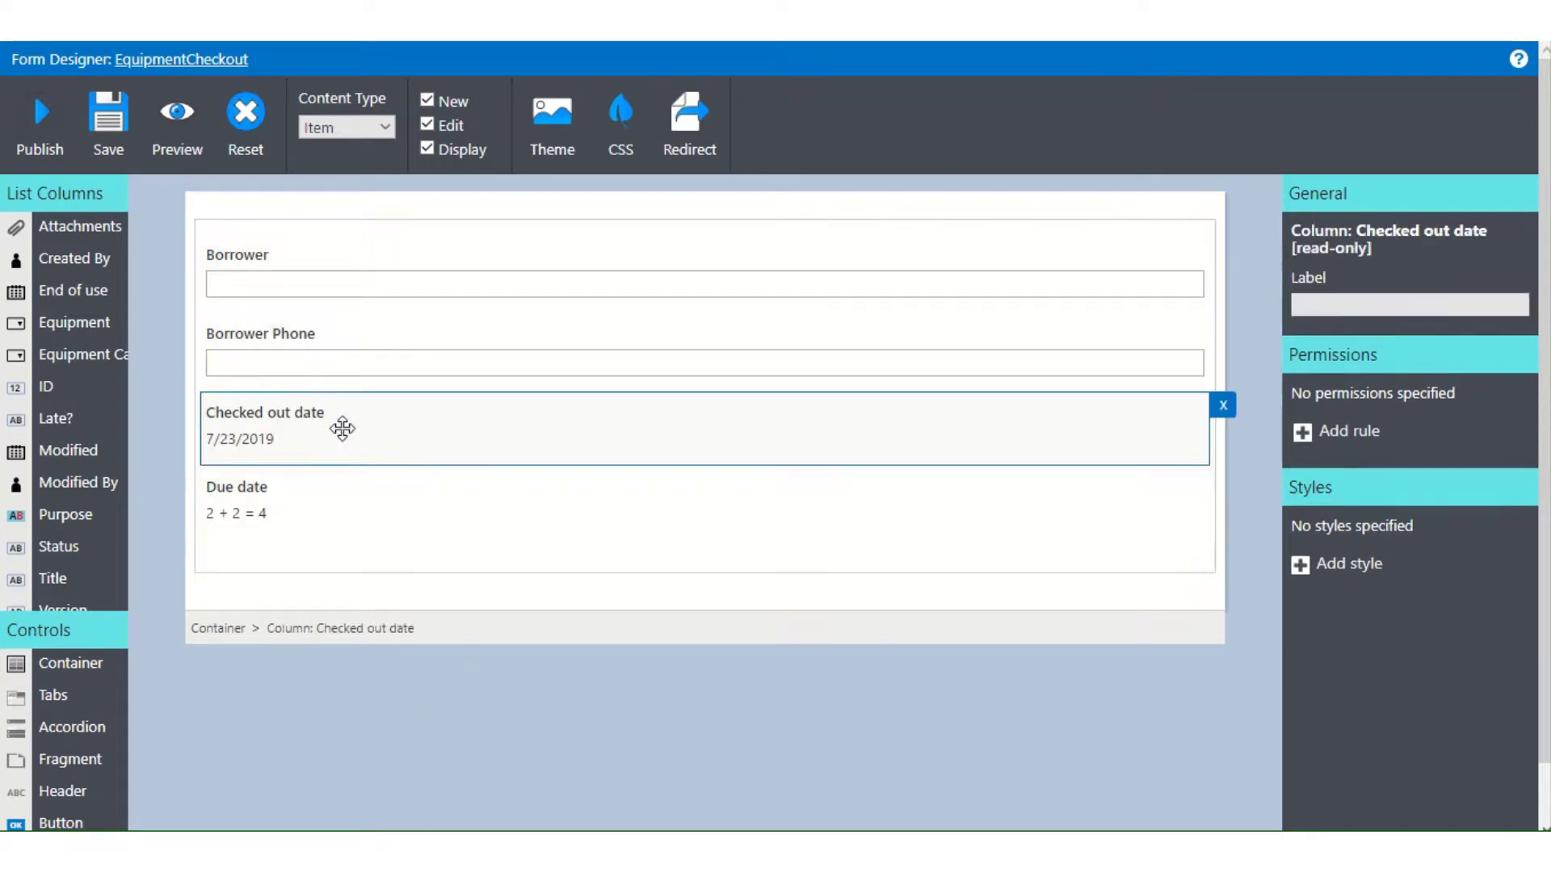
{"action": "left_click", "coordinate": [1223, 405]}
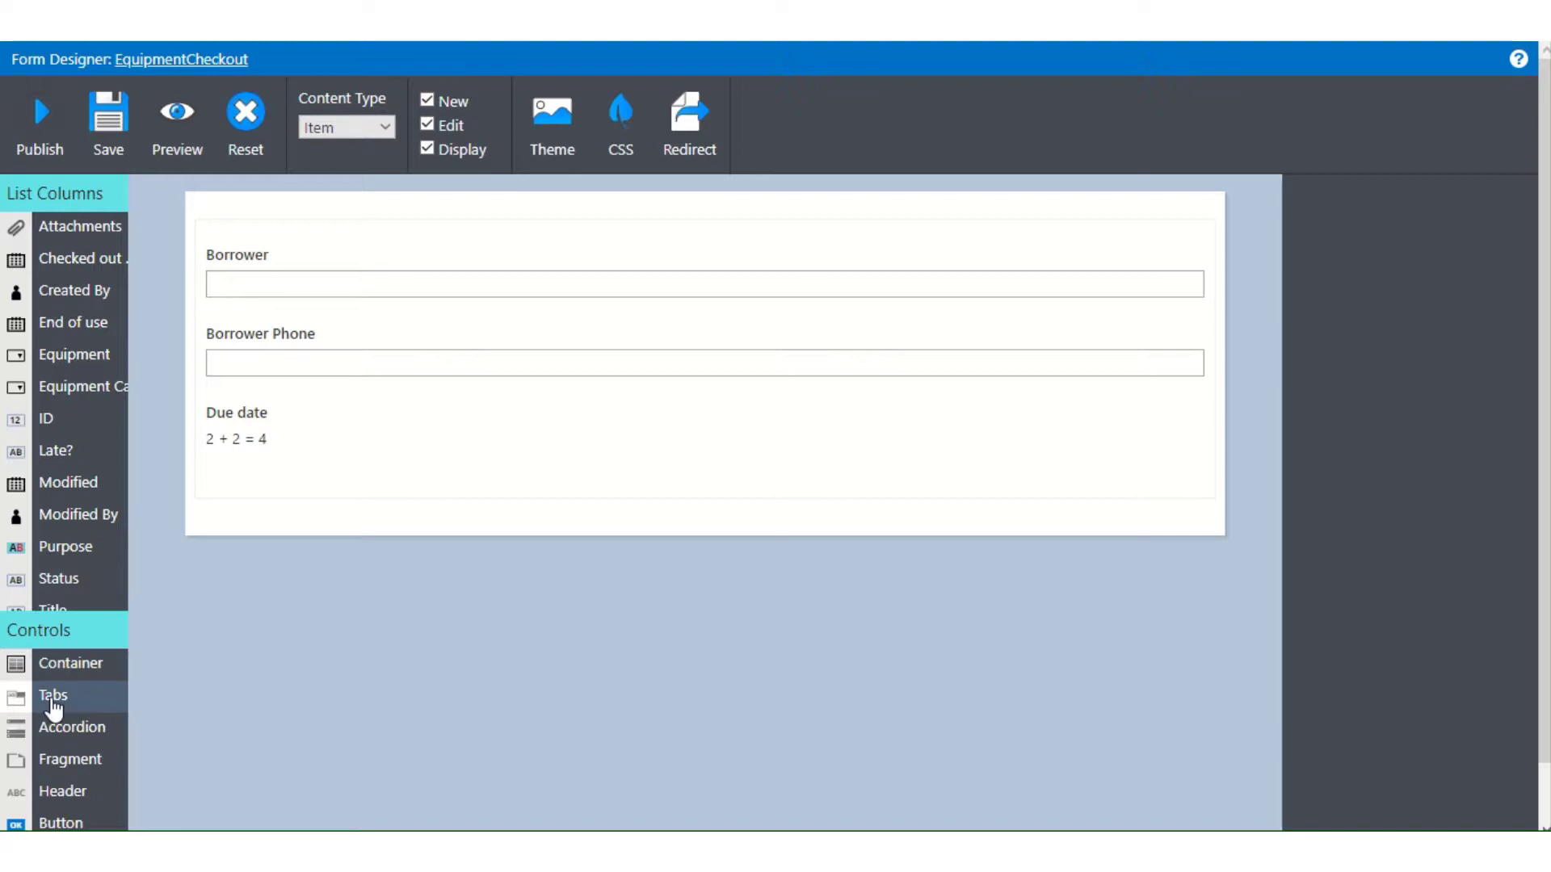
- Drop a Tabs control above the Borrower field and select the tab set
{"action": "left_click_drag", "start_coordinate": [54, 709], "coordinate": [267, 248]}
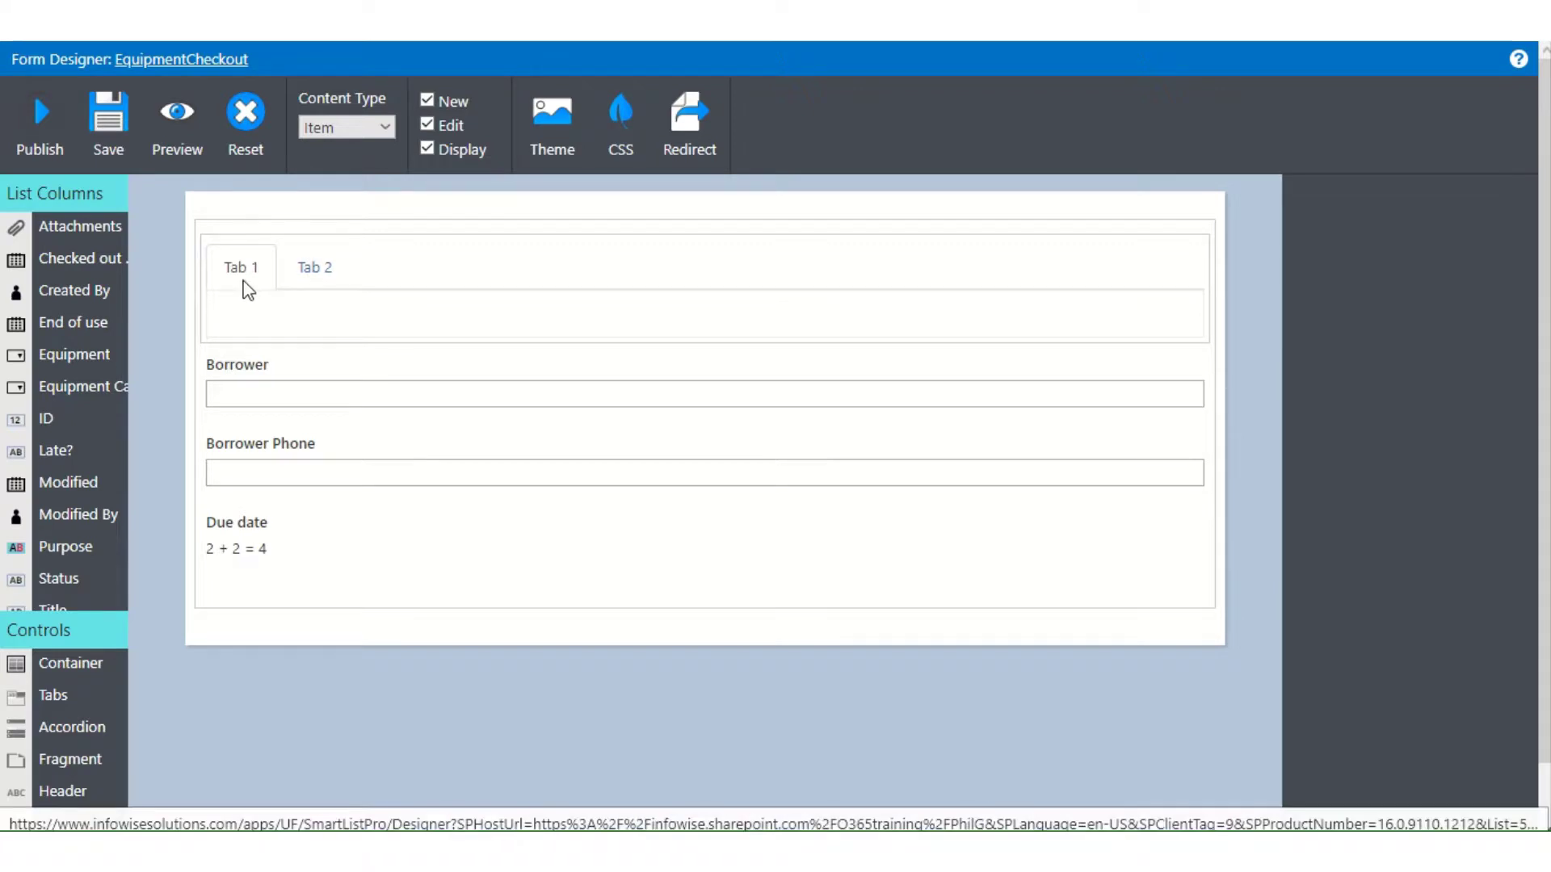
{"action": "left_click", "coordinate": [618, 306]}
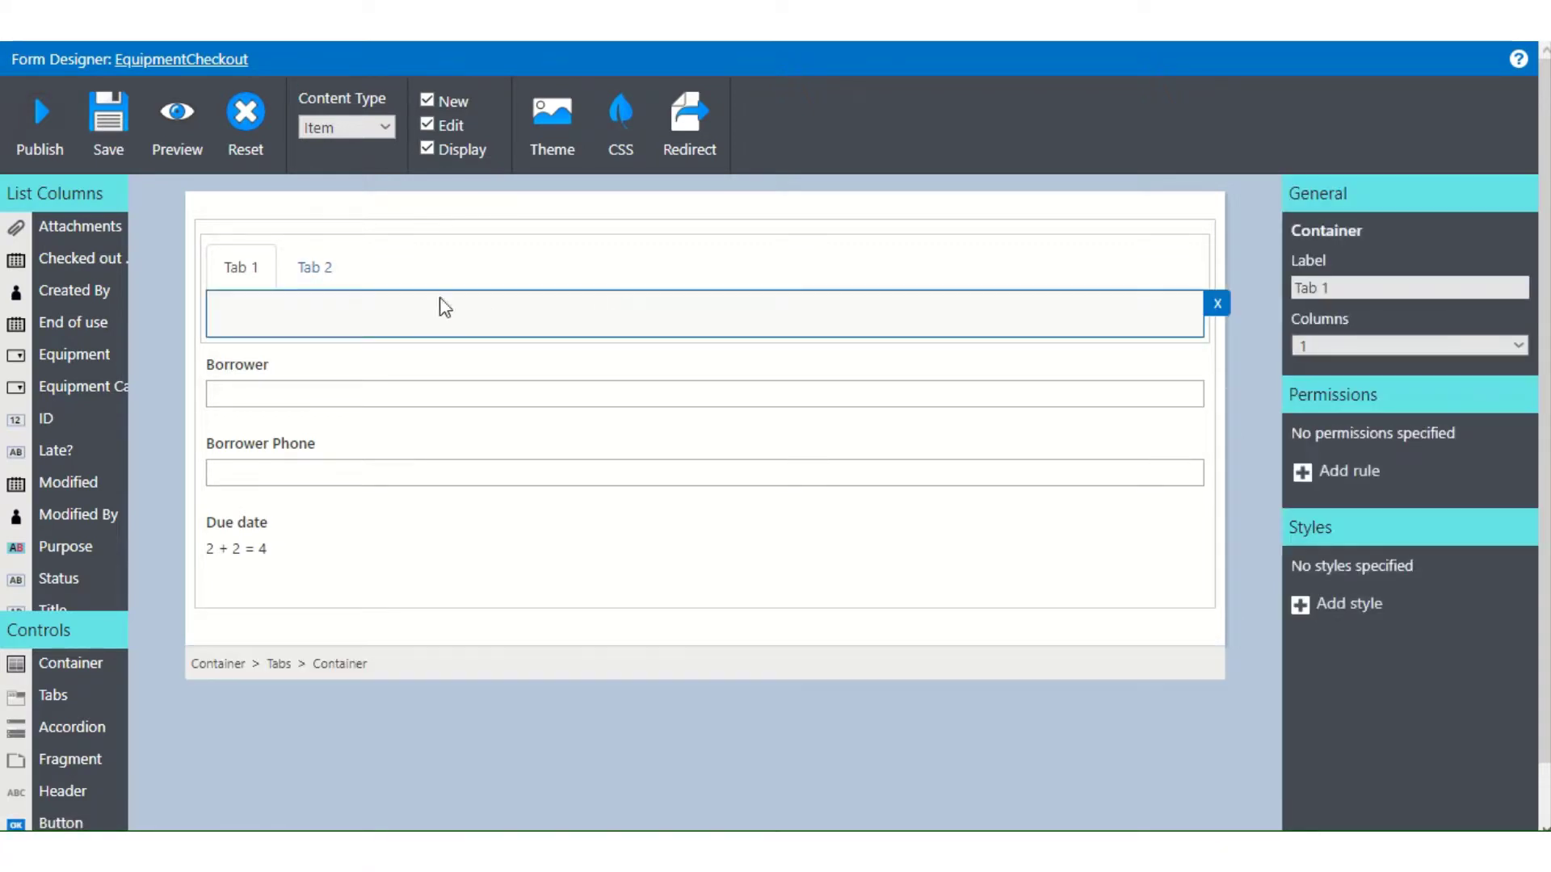
{"action": "left_click", "coordinate": [287, 263]}
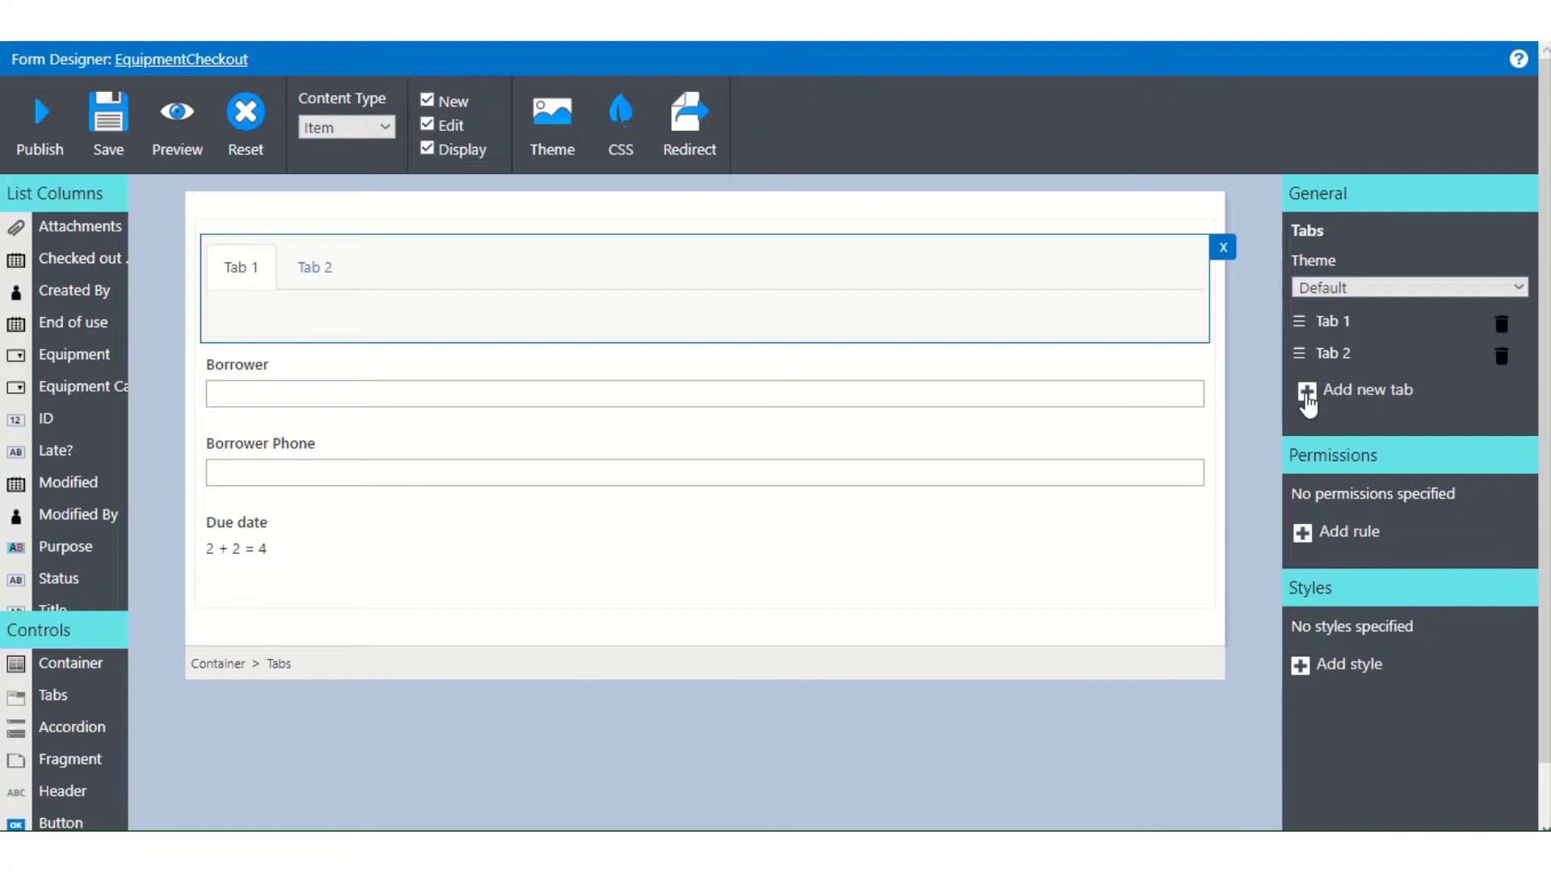
- Add a third tab and rename Tab 1 to 'A different name'
{"action": "left_click", "coordinate": [1308, 396]}
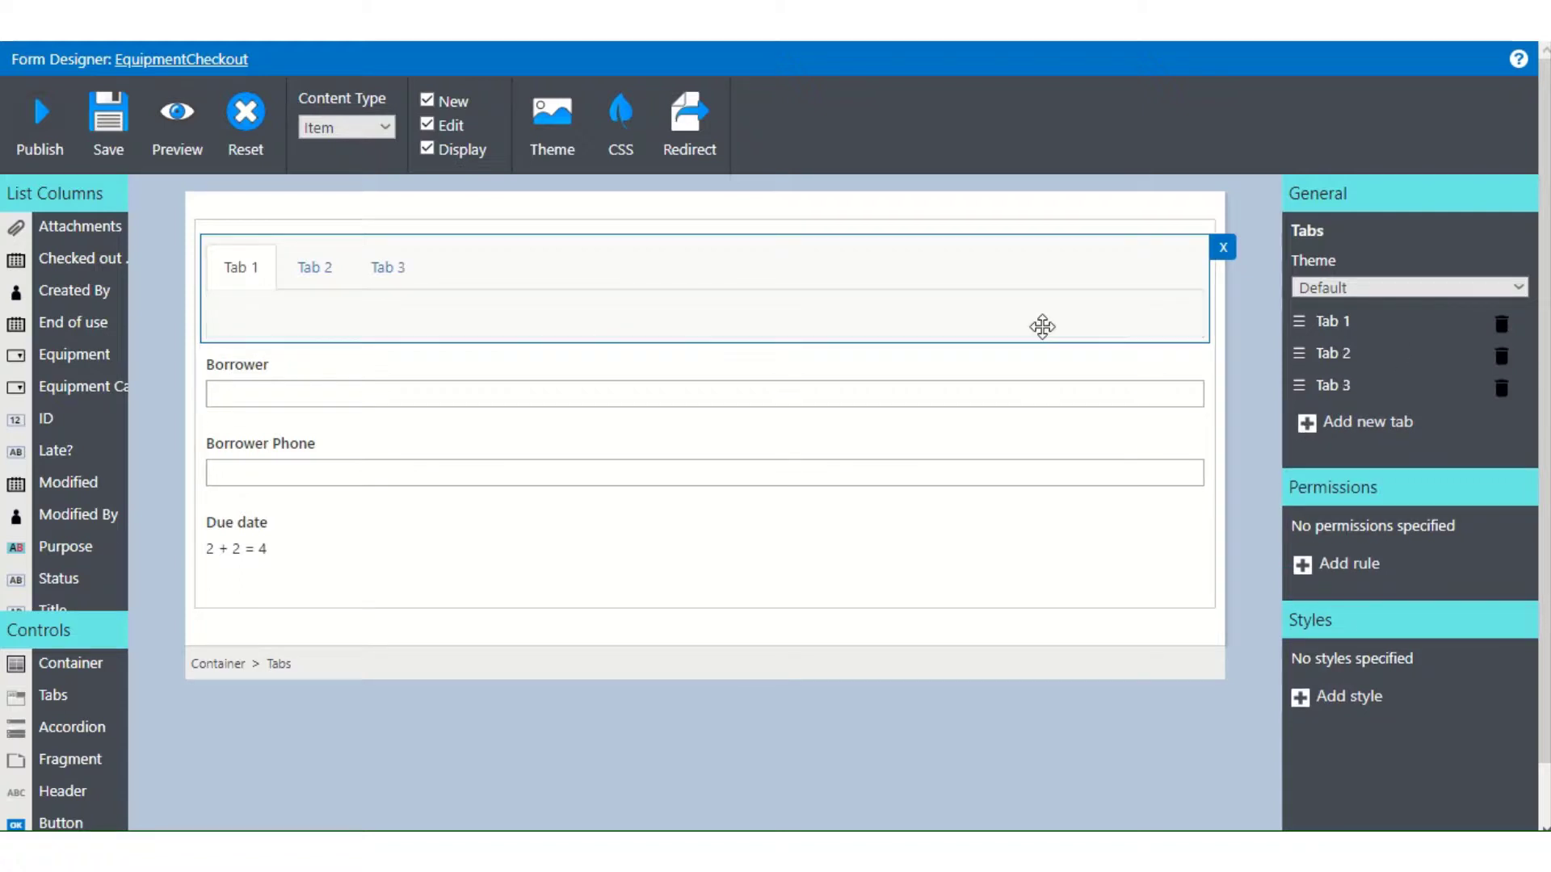
{"action": "left_click", "coordinate": [1358, 322]}
{"action": "left_click_drag", "start_coordinate": [1358, 323], "coordinate": [1293, 319]}
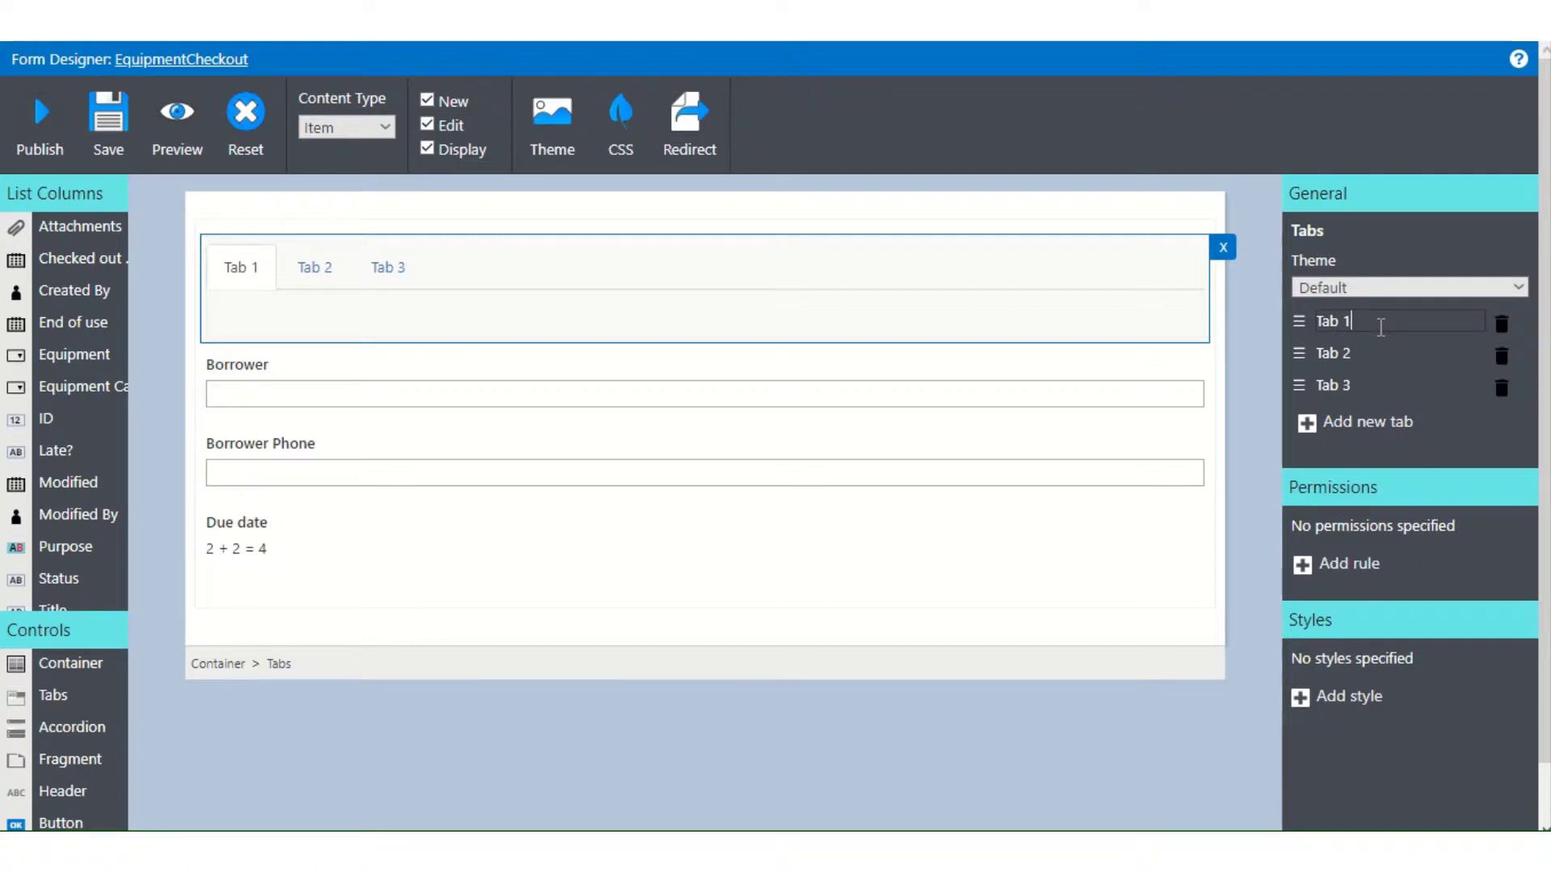
{"action": "key", "text": "BackSpace"}
{"action": "key", "text": "BackSpace"}
{"action": "key", "text": "BackSpace"}
{"action": "key", "text": "BackSpace"}
{"action": "key", "text": "BackSpace"}
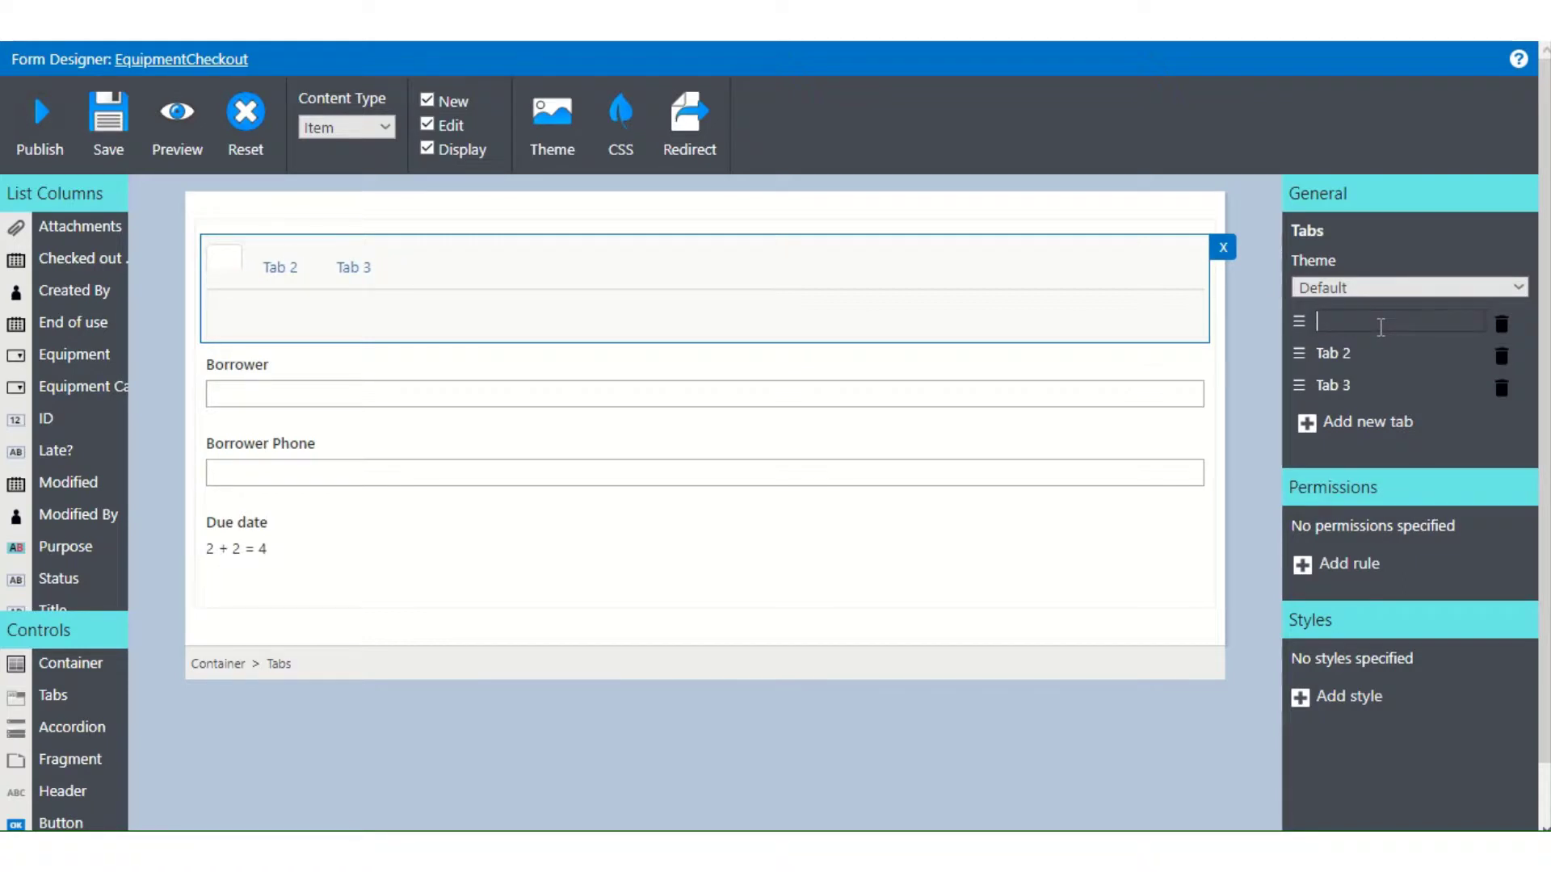
{"action": "type", "text": "A diff"}
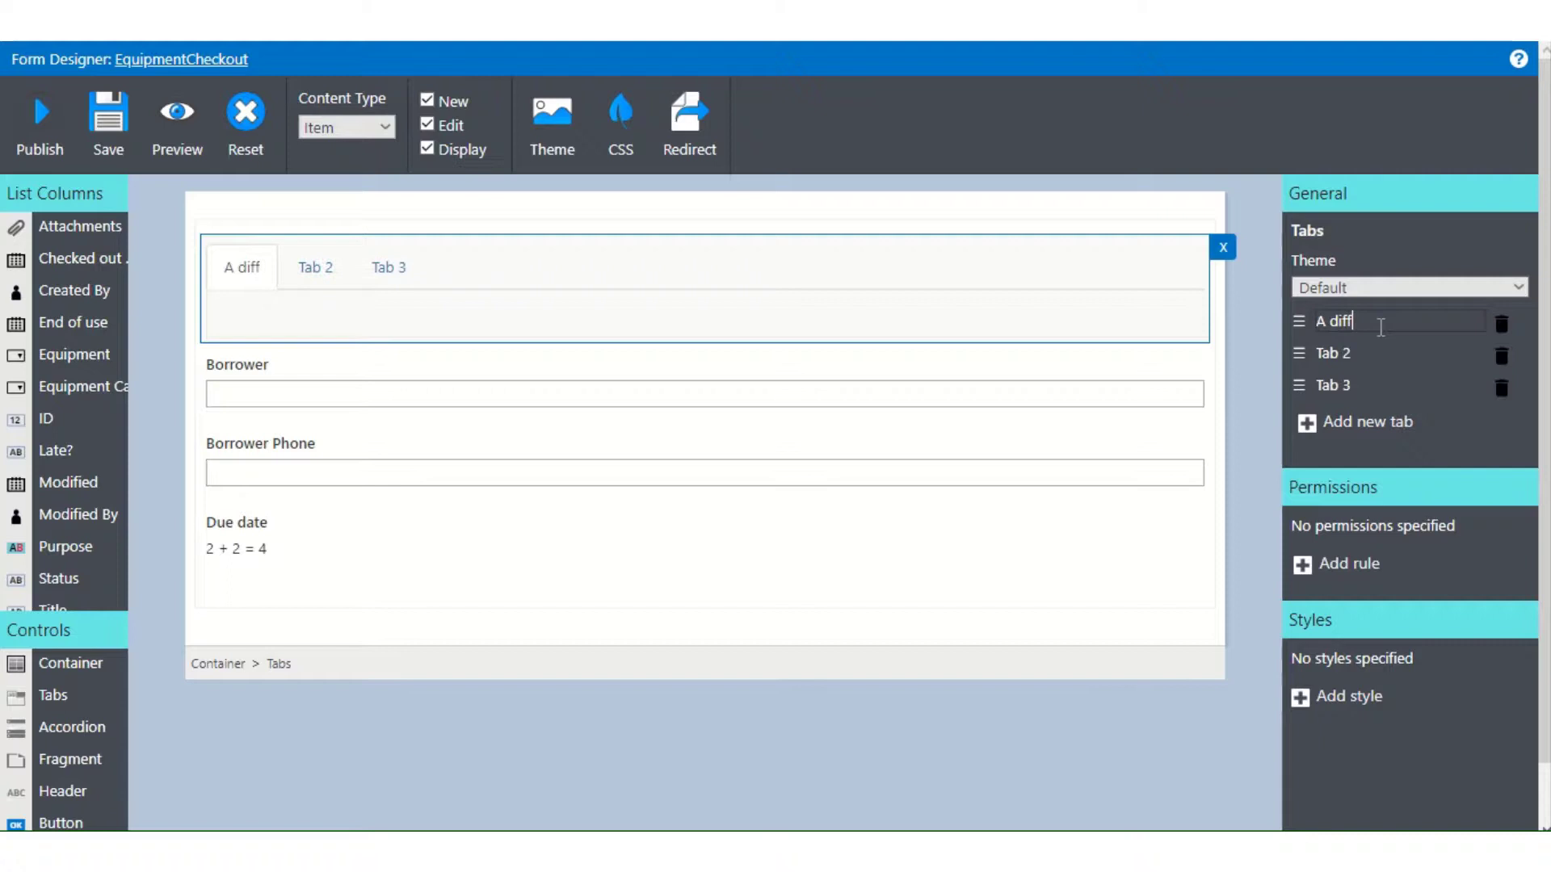
{"action": "type", "text": "erent"}
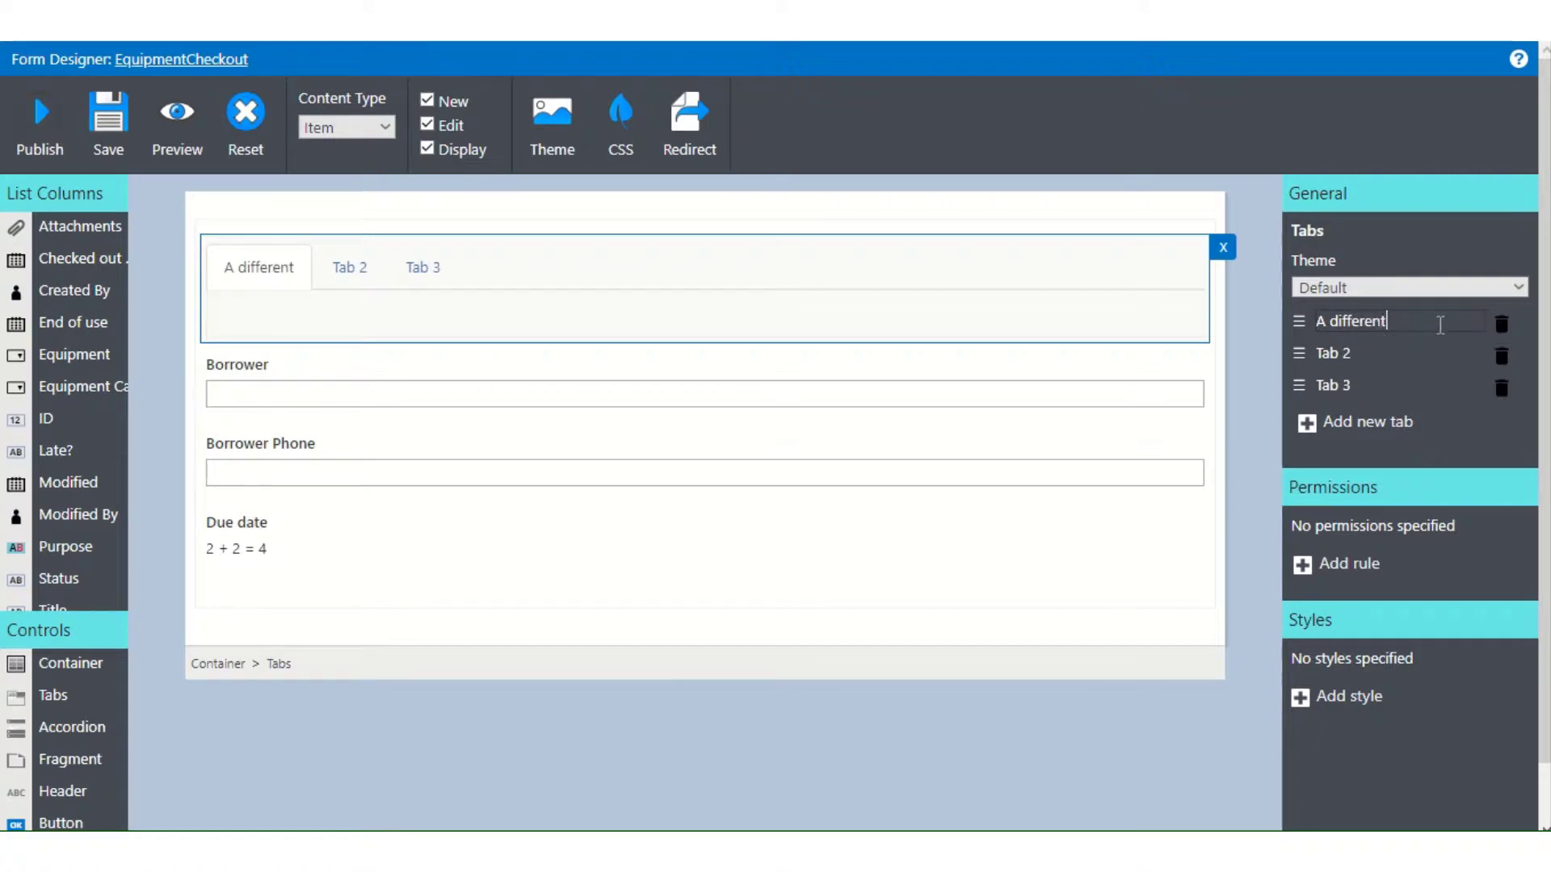
{"action": "type", "text": " name"}
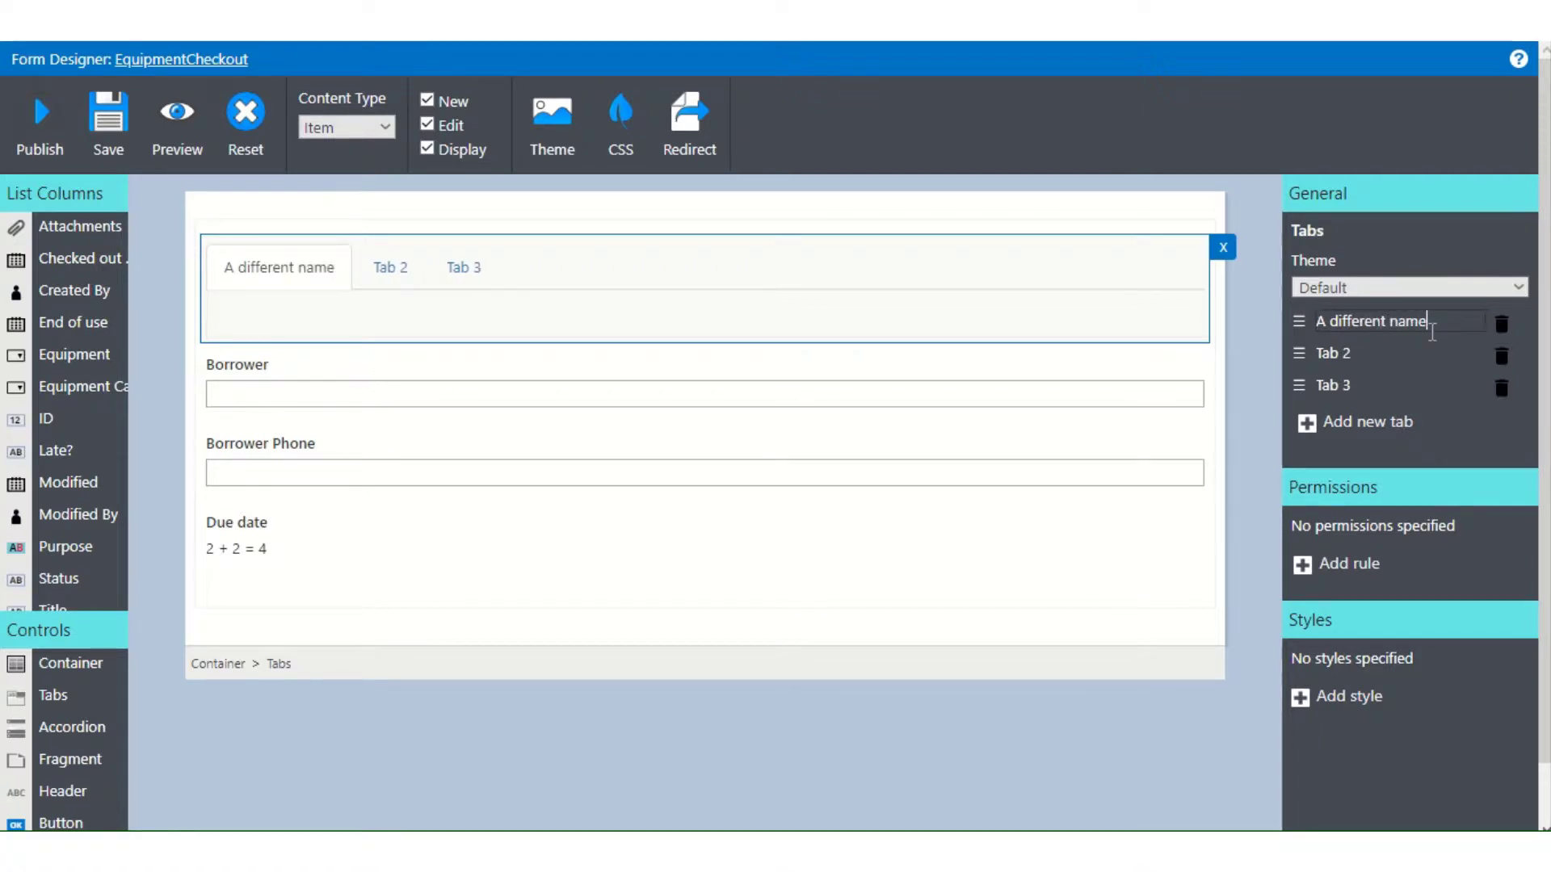
{"action": "left_click", "coordinate": [1370, 352]}
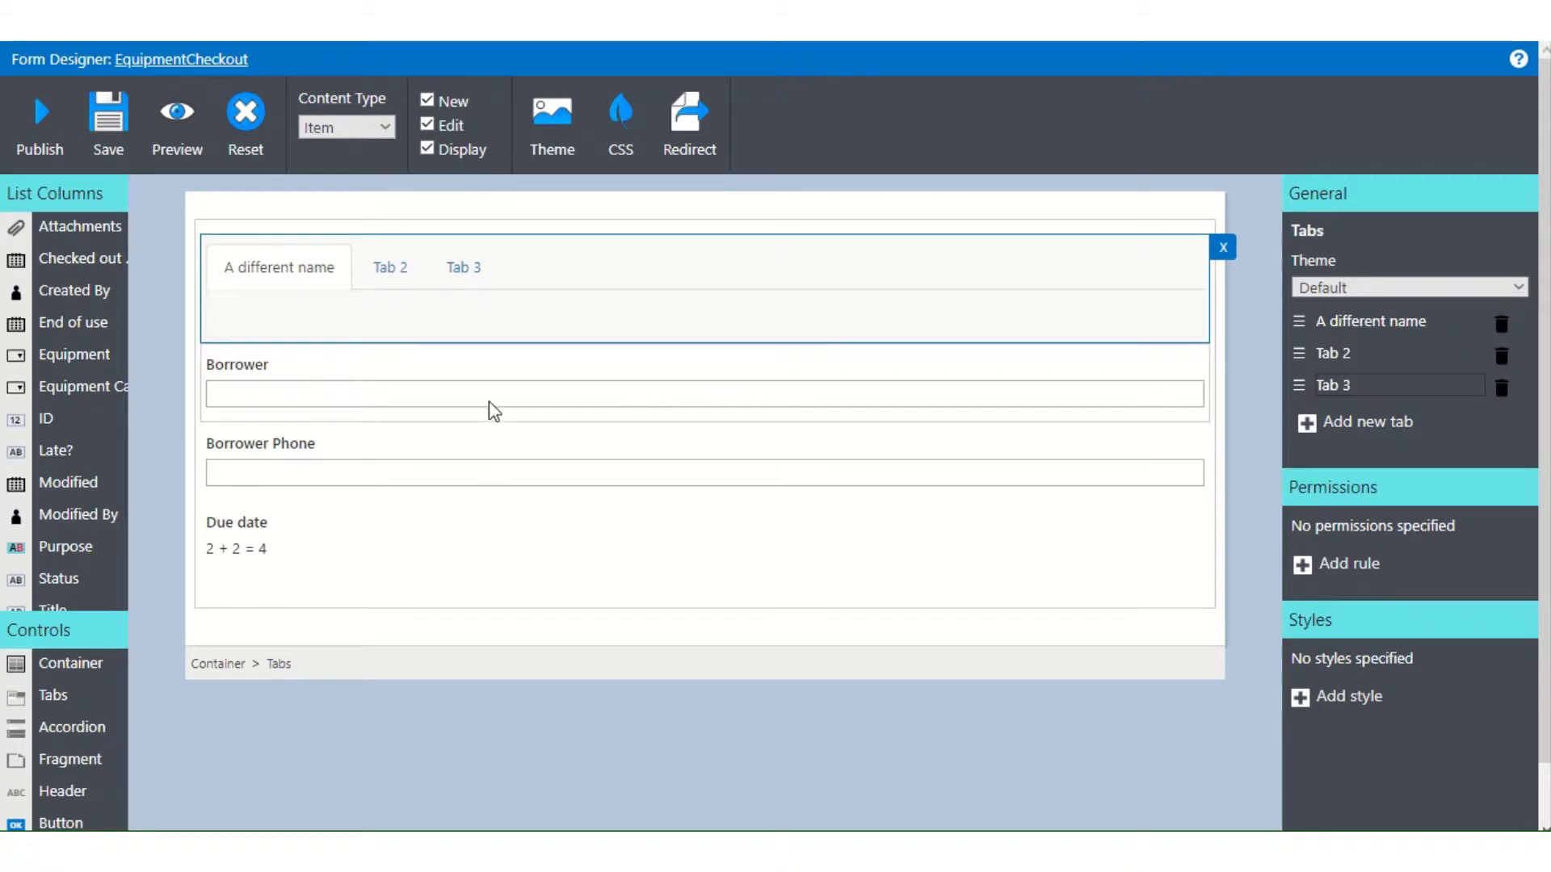
- Move Borrower into the 'A different name' tab and Borrower Phone into Tab 2
{"action": "left_click", "coordinate": [396, 386]}
{"action": "left_click_drag", "start_coordinate": [402, 374], "coordinate": [404, 328]}
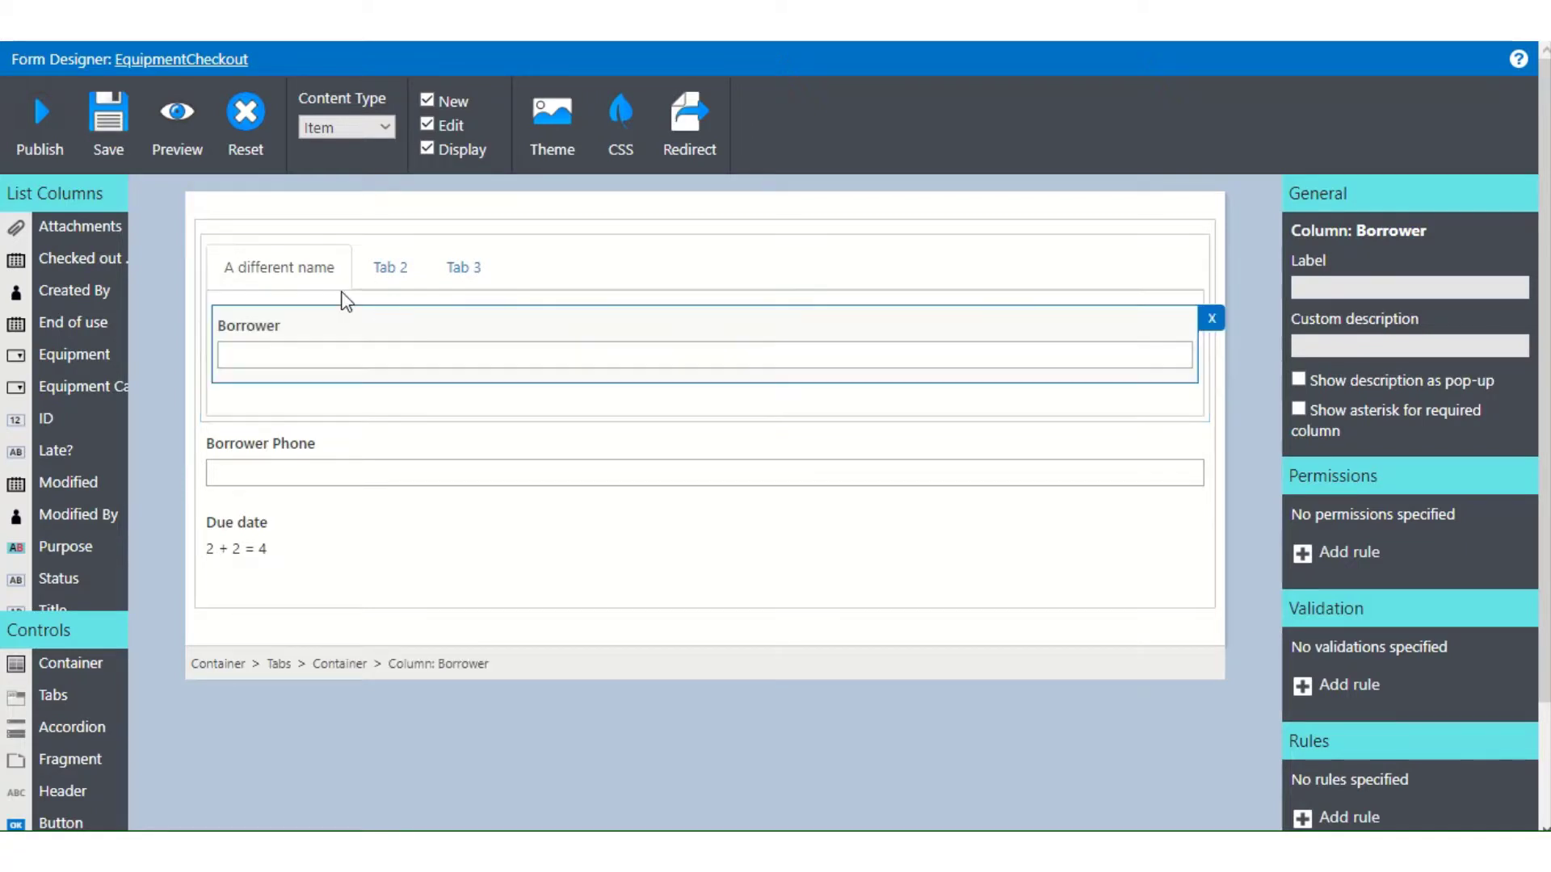
{"action": "left_click", "coordinate": [396, 269]}
{"action": "left_click", "coordinate": [371, 391]}
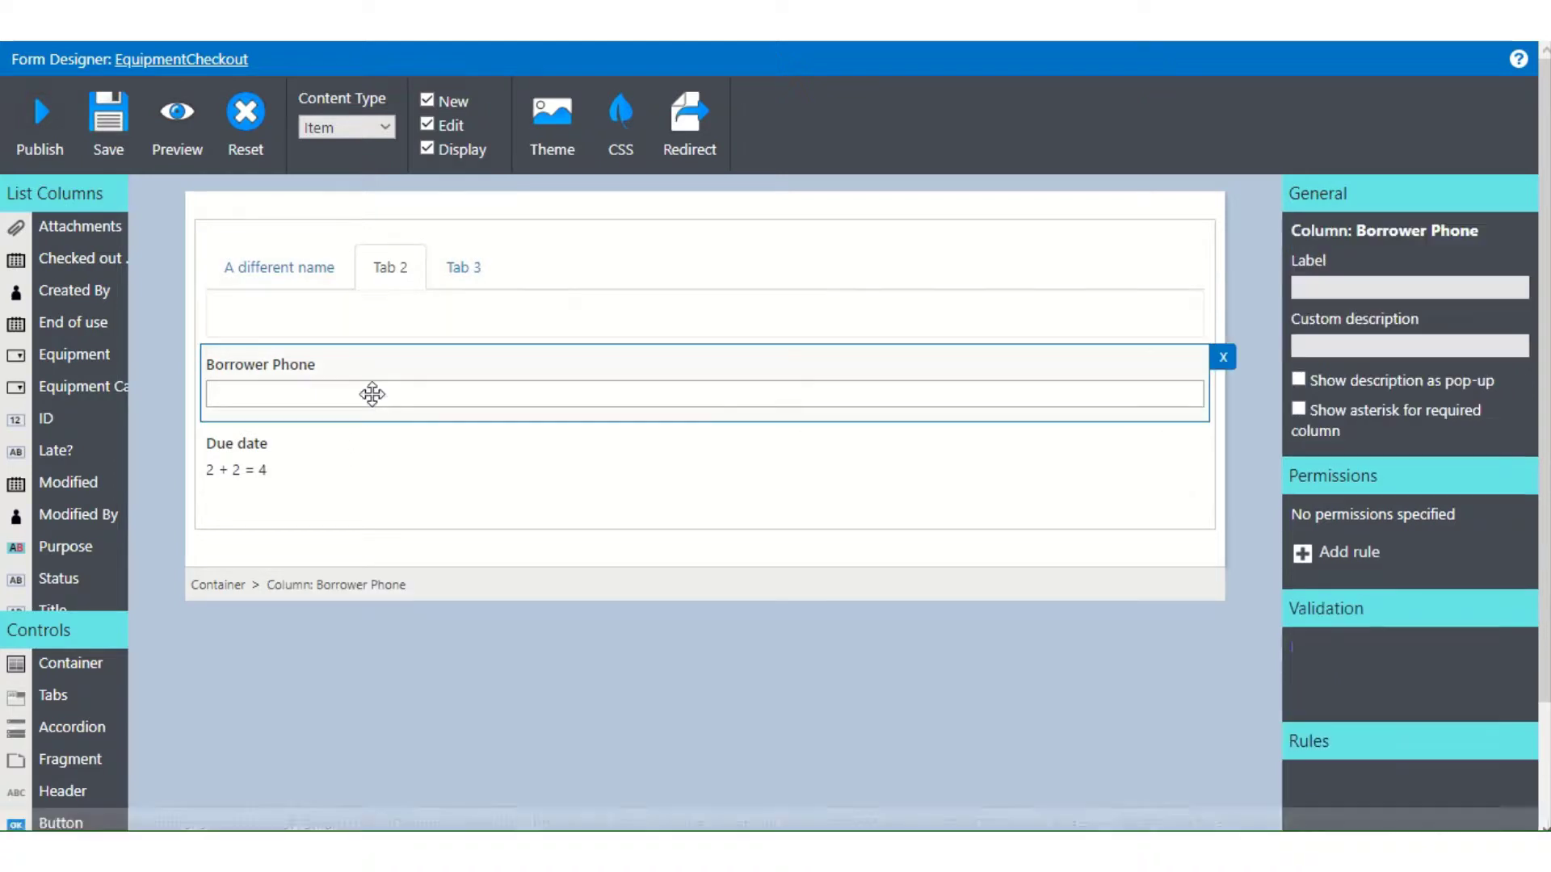
{"action": "left_click_drag", "start_coordinate": [408, 380], "coordinate": [423, 322]}
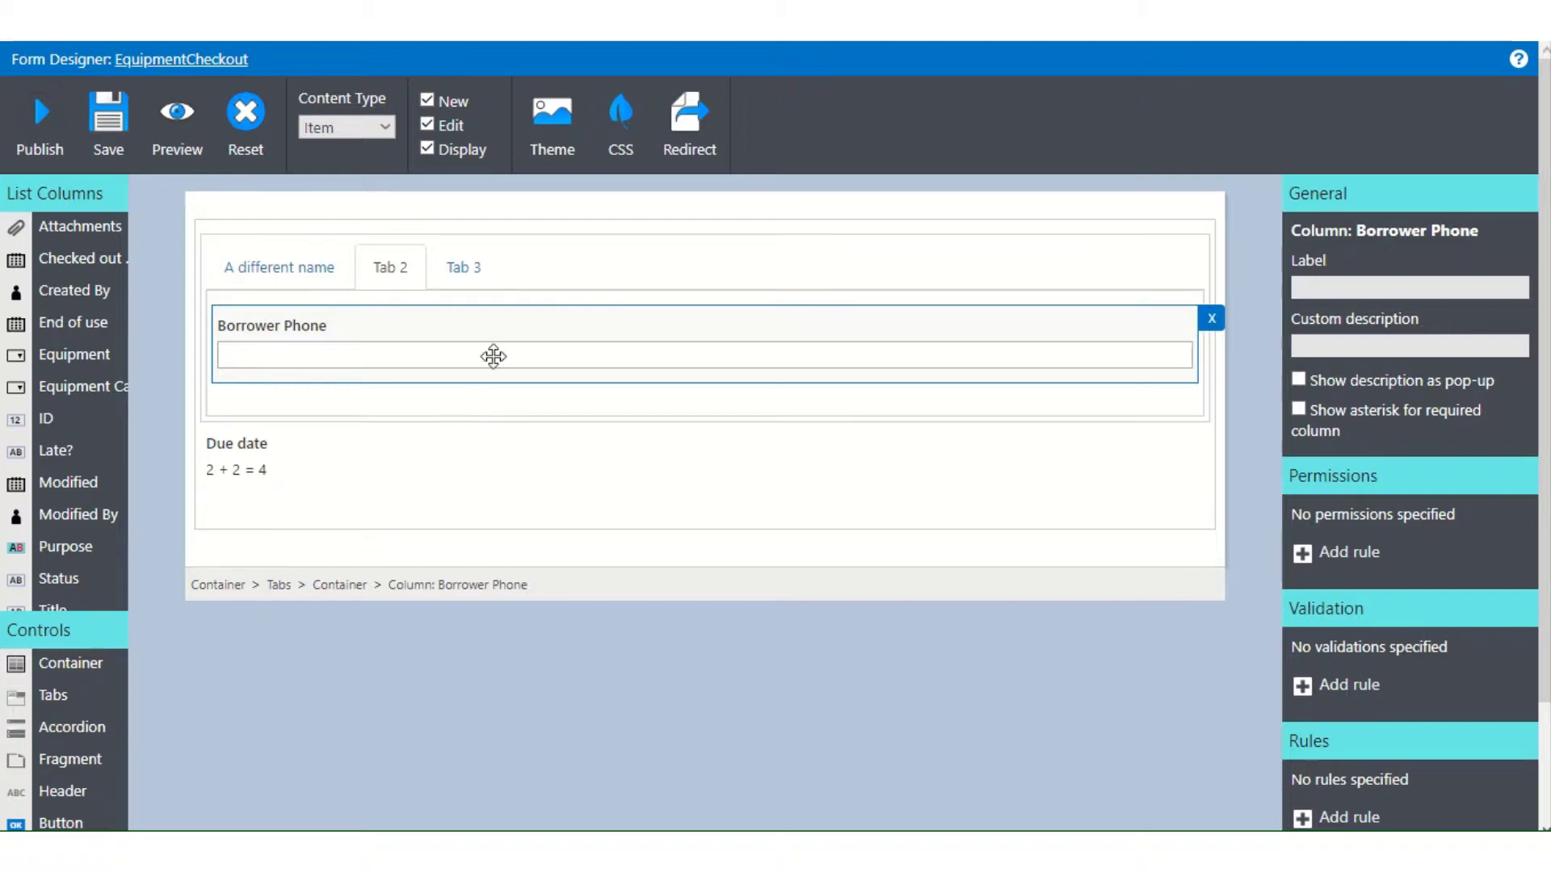
{"action": "left_click", "coordinate": [525, 308]}
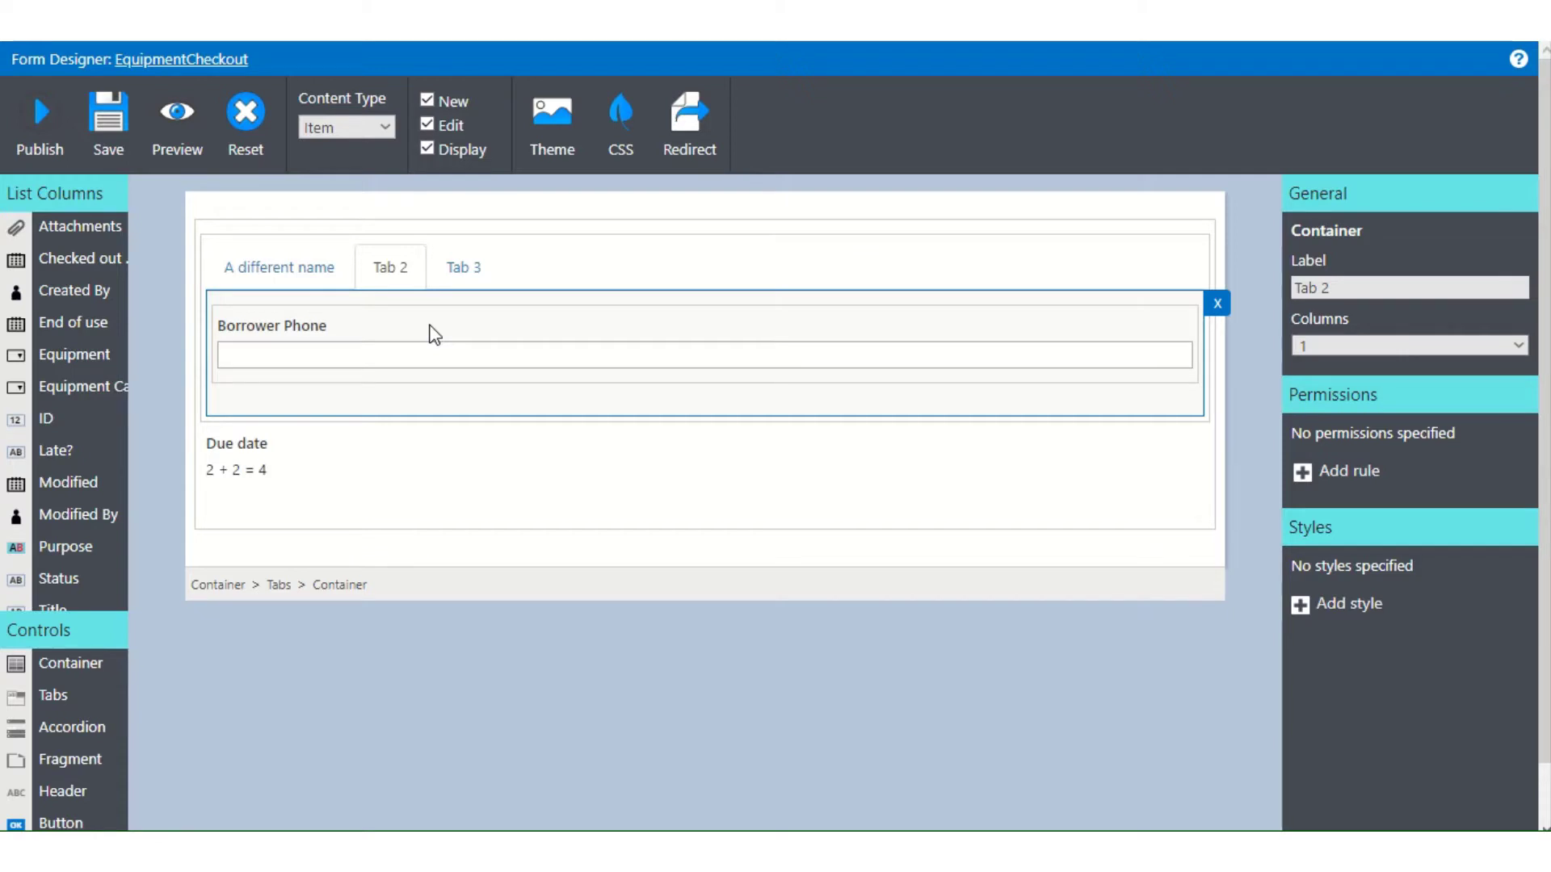
- Delete the Tabs control and the Due date field from the container
{"action": "left_click", "coordinate": [828, 255]}
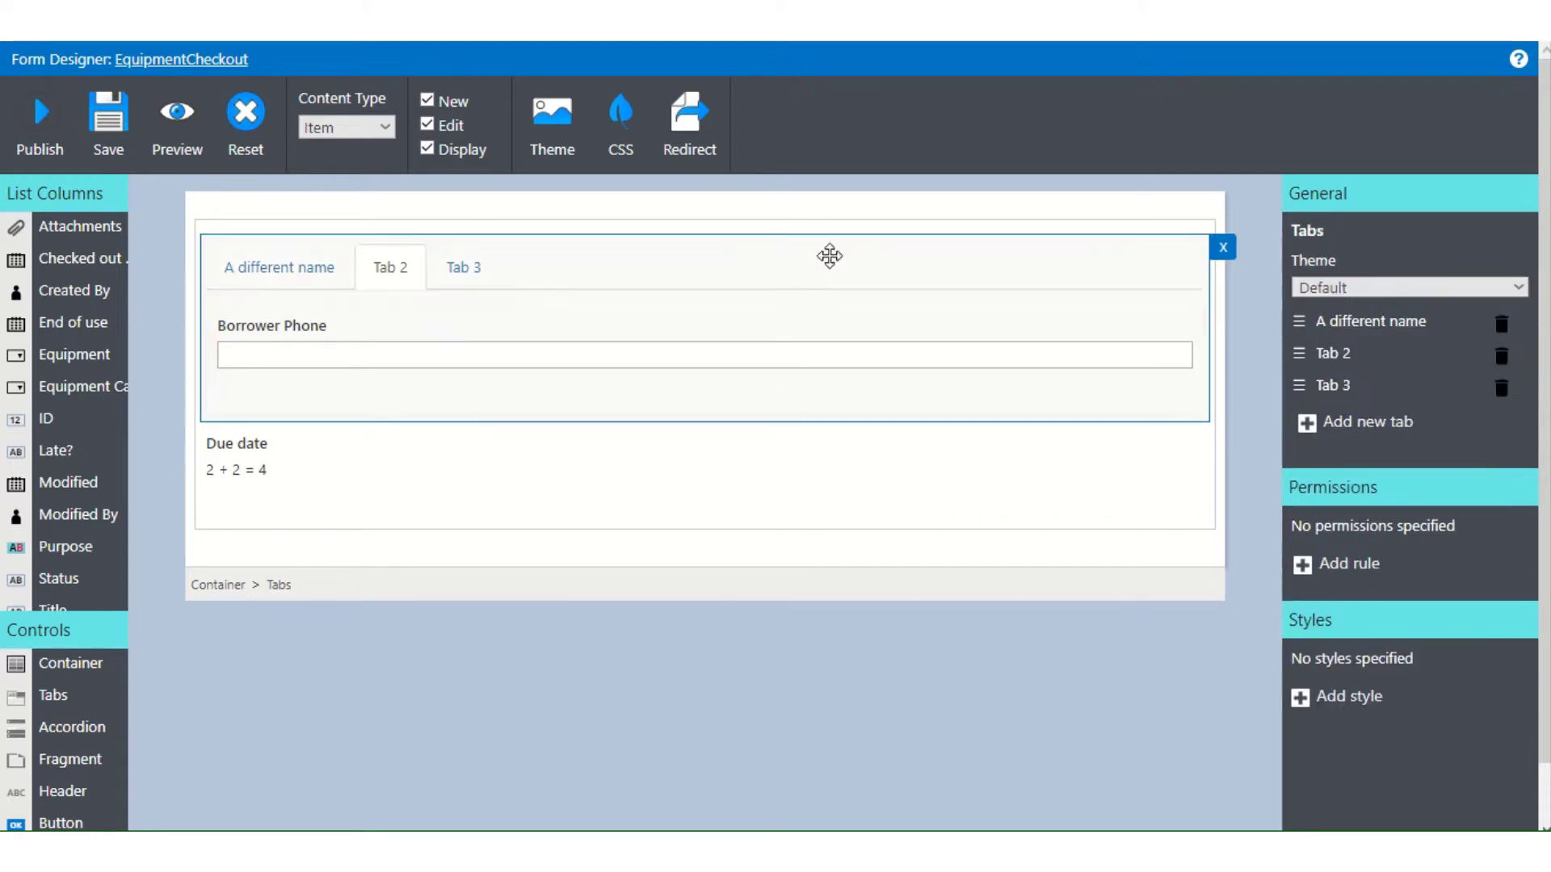
{"action": "left_click", "coordinate": [1218, 245]}
{"action": "left_click", "coordinate": [1056, 253]}
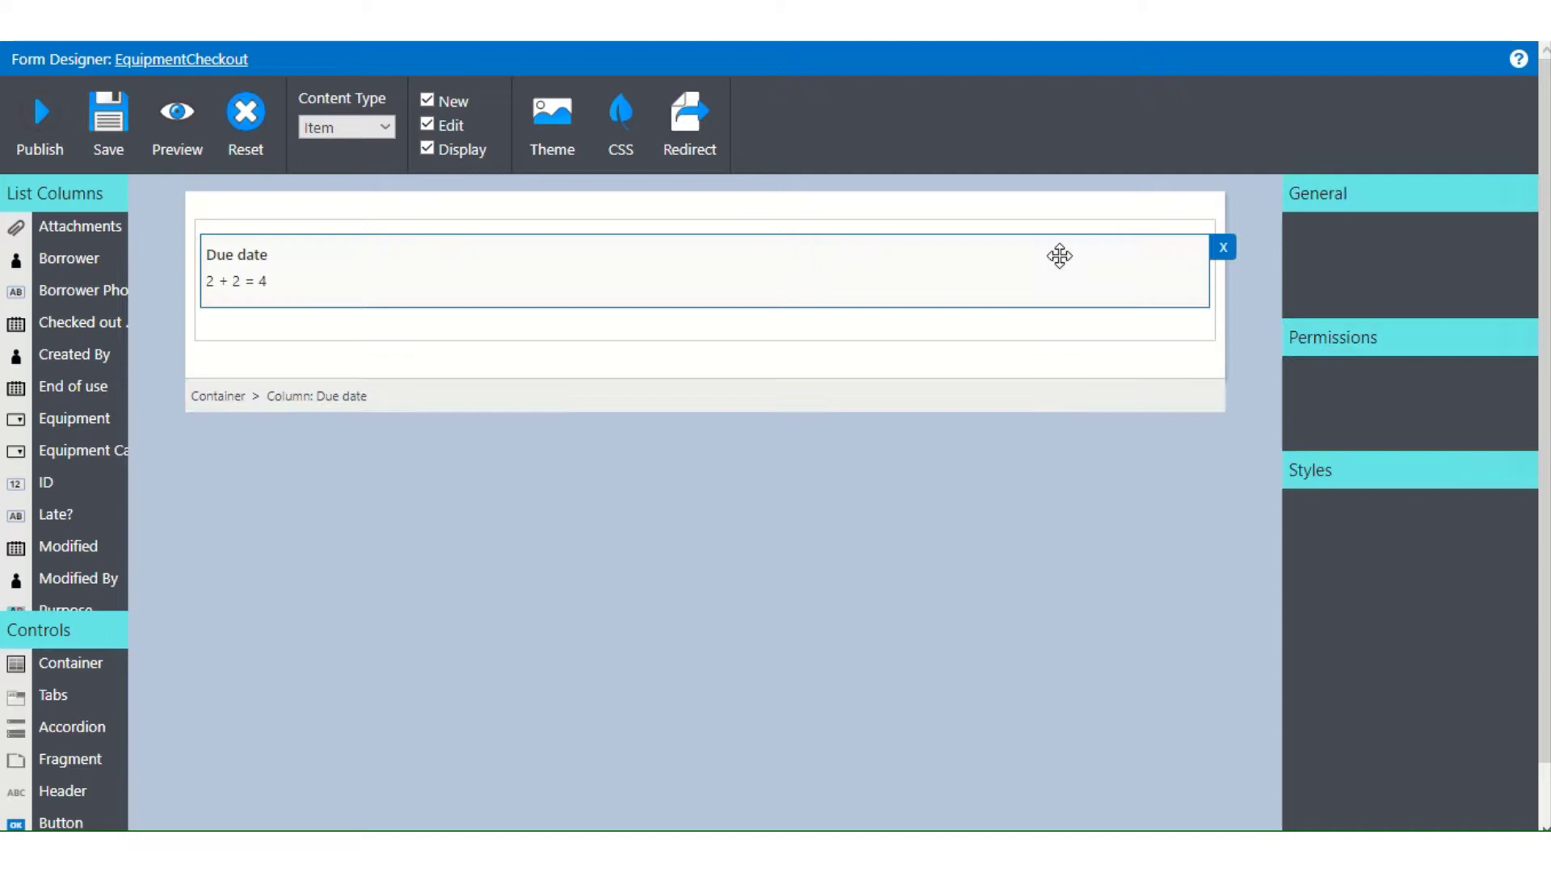
{"action": "left_click", "coordinate": [1219, 247]}
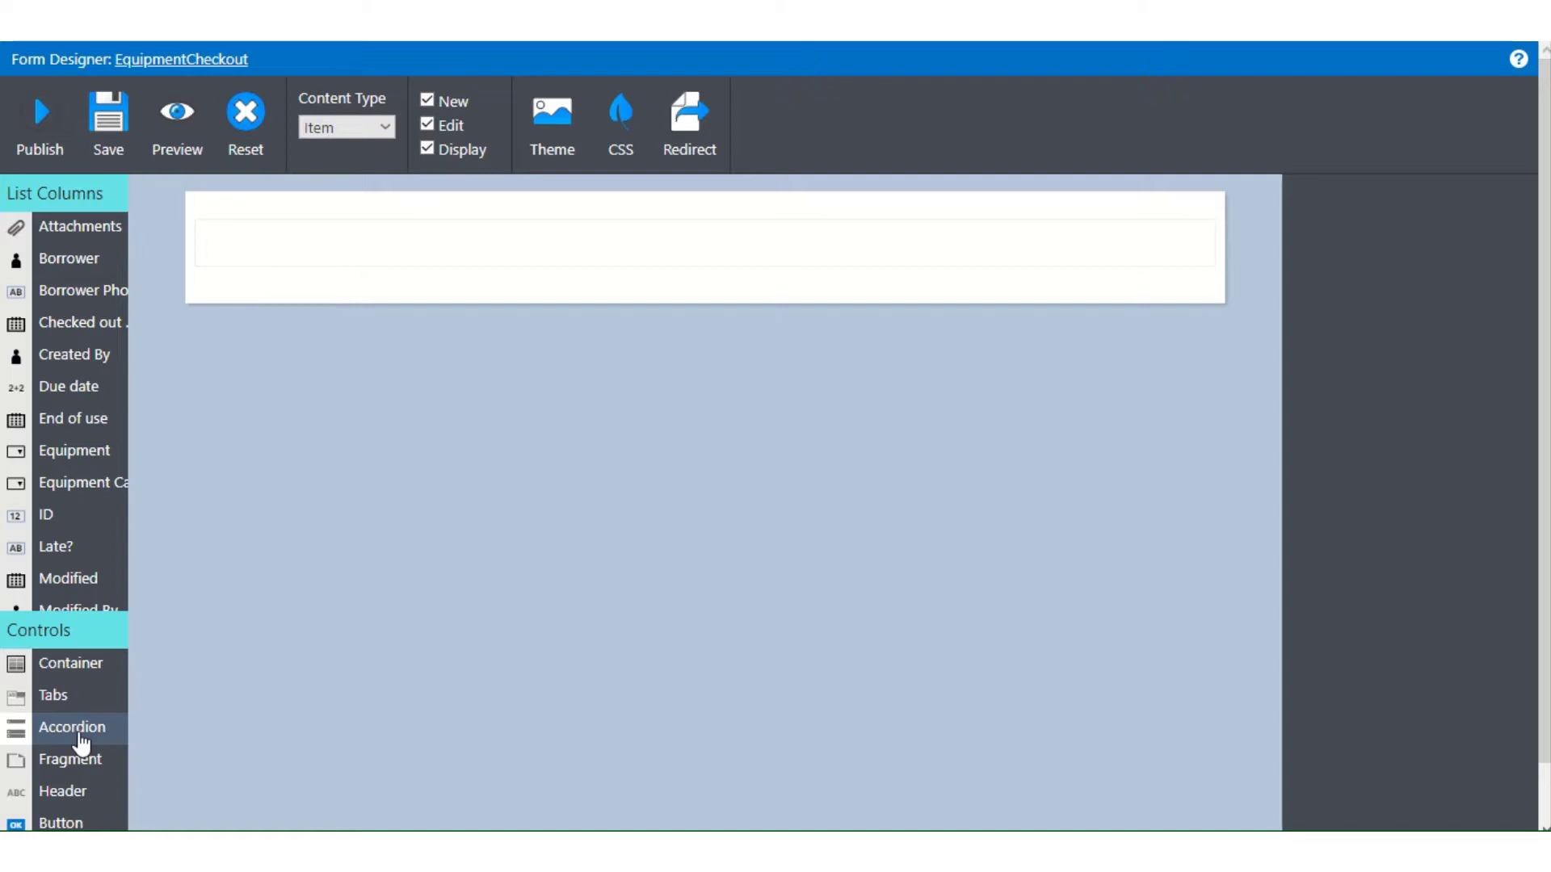
- Add an Accordion to the container and expand its Tab 1 and Tab 2 sections
{"action": "left_click_drag", "start_coordinate": [81, 741], "coordinate": [362, 252]}
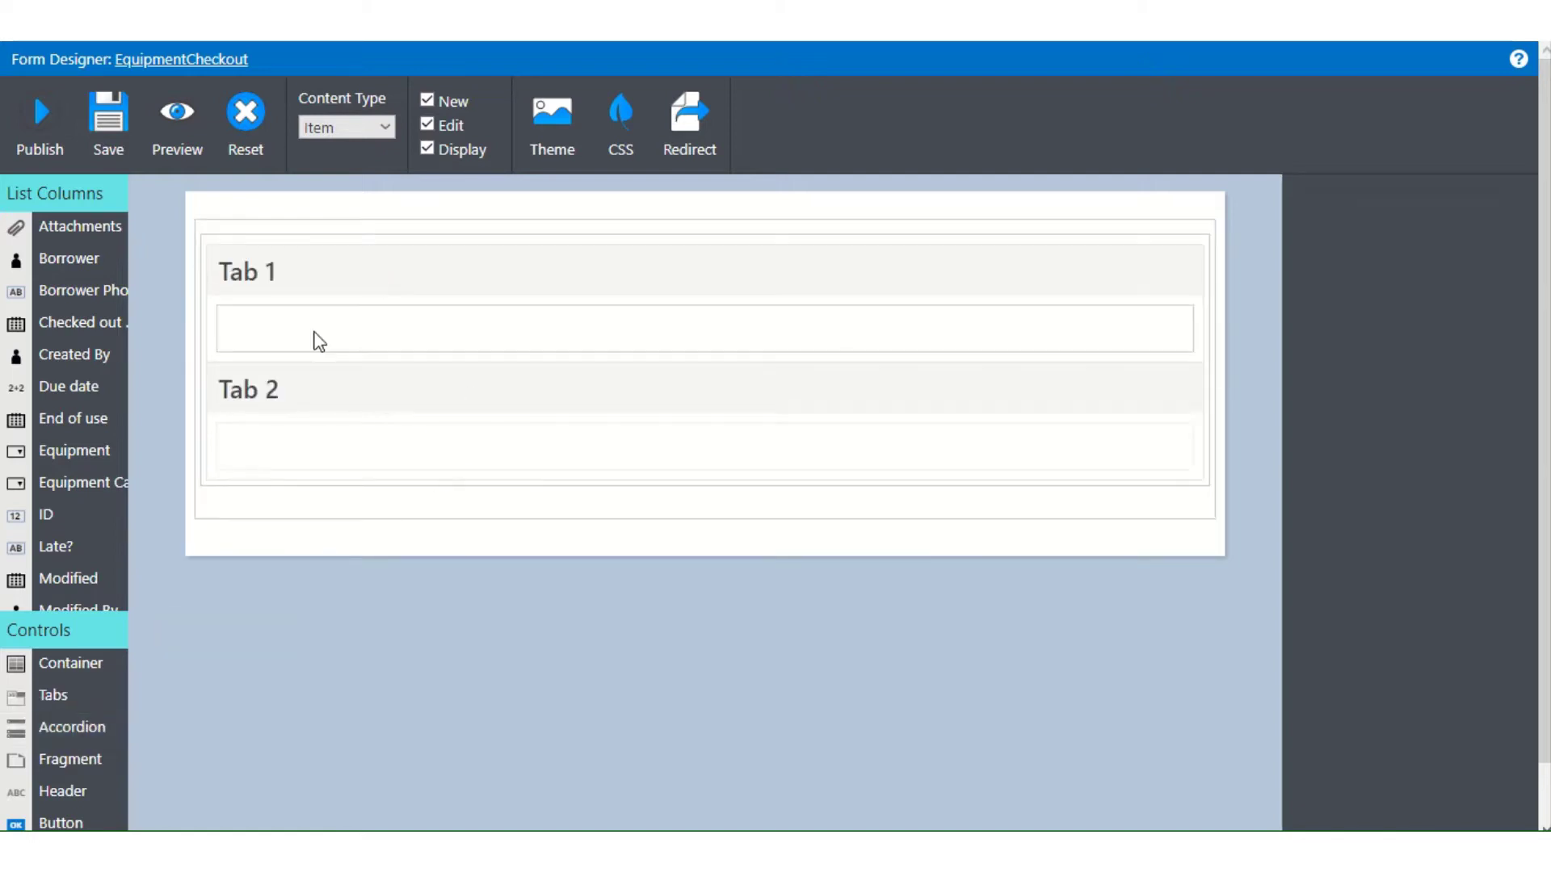
{"action": "left_click", "coordinate": [301, 278]}
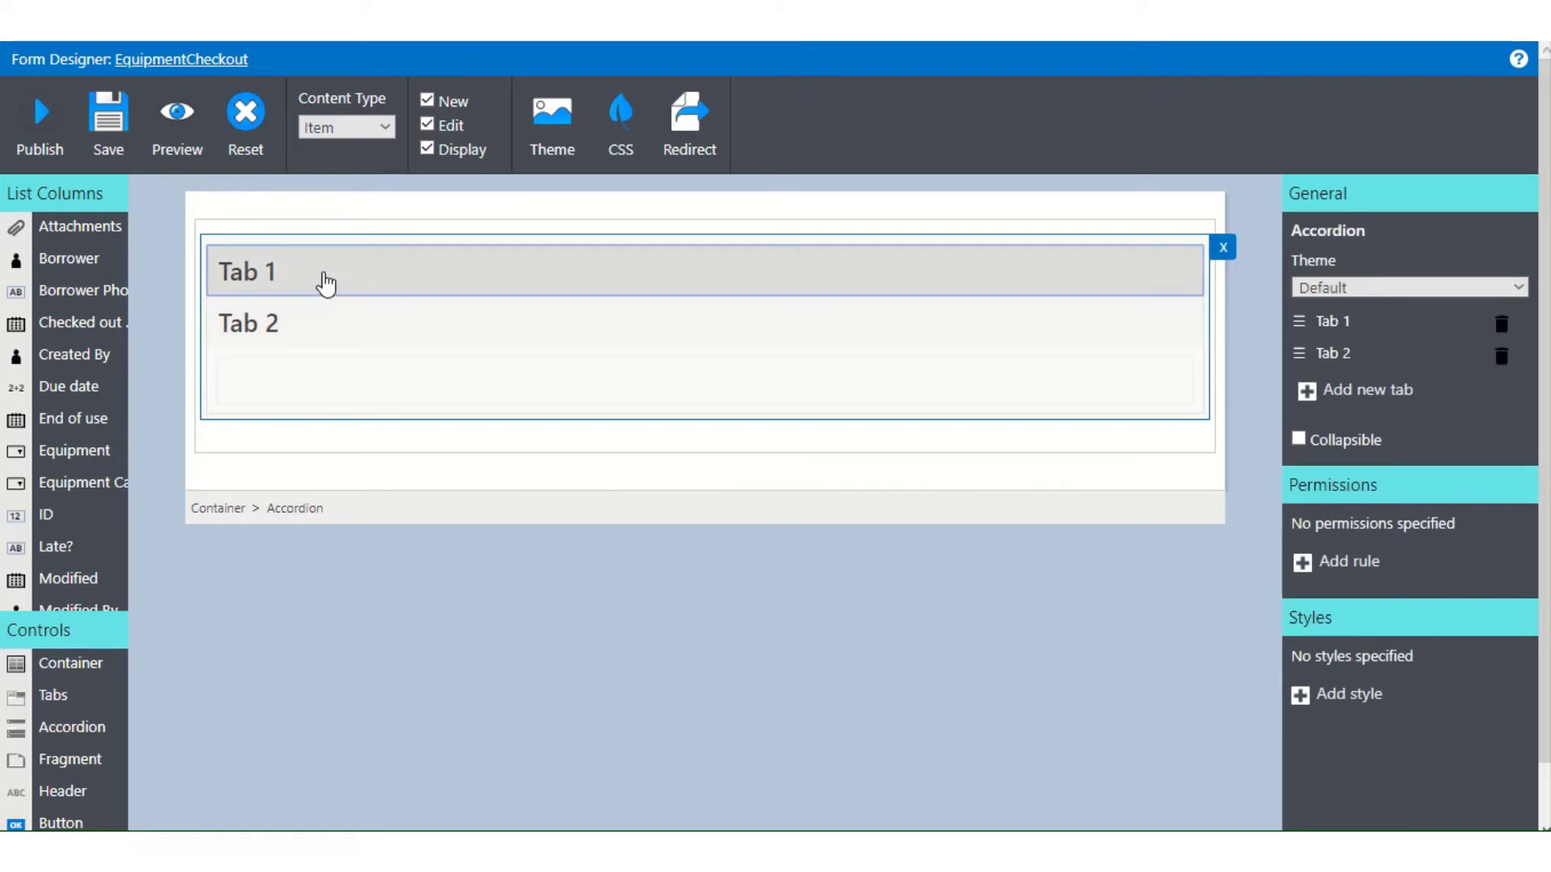
{"action": "left_click", "coordinate": [312, 323]}
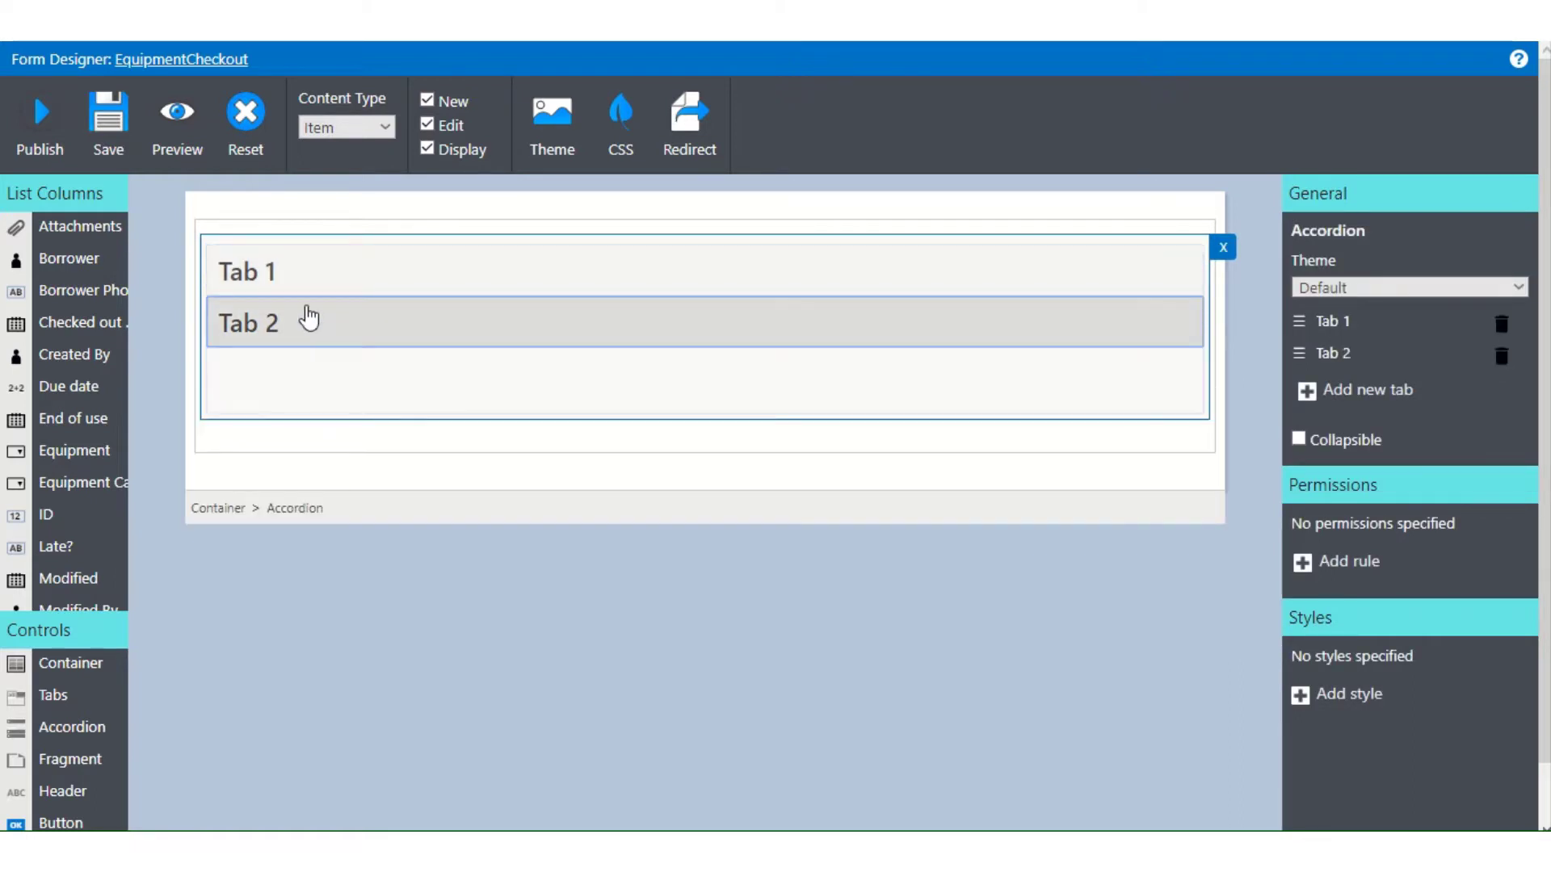
{"action": "left_click", "coordinate": [339, 296]}
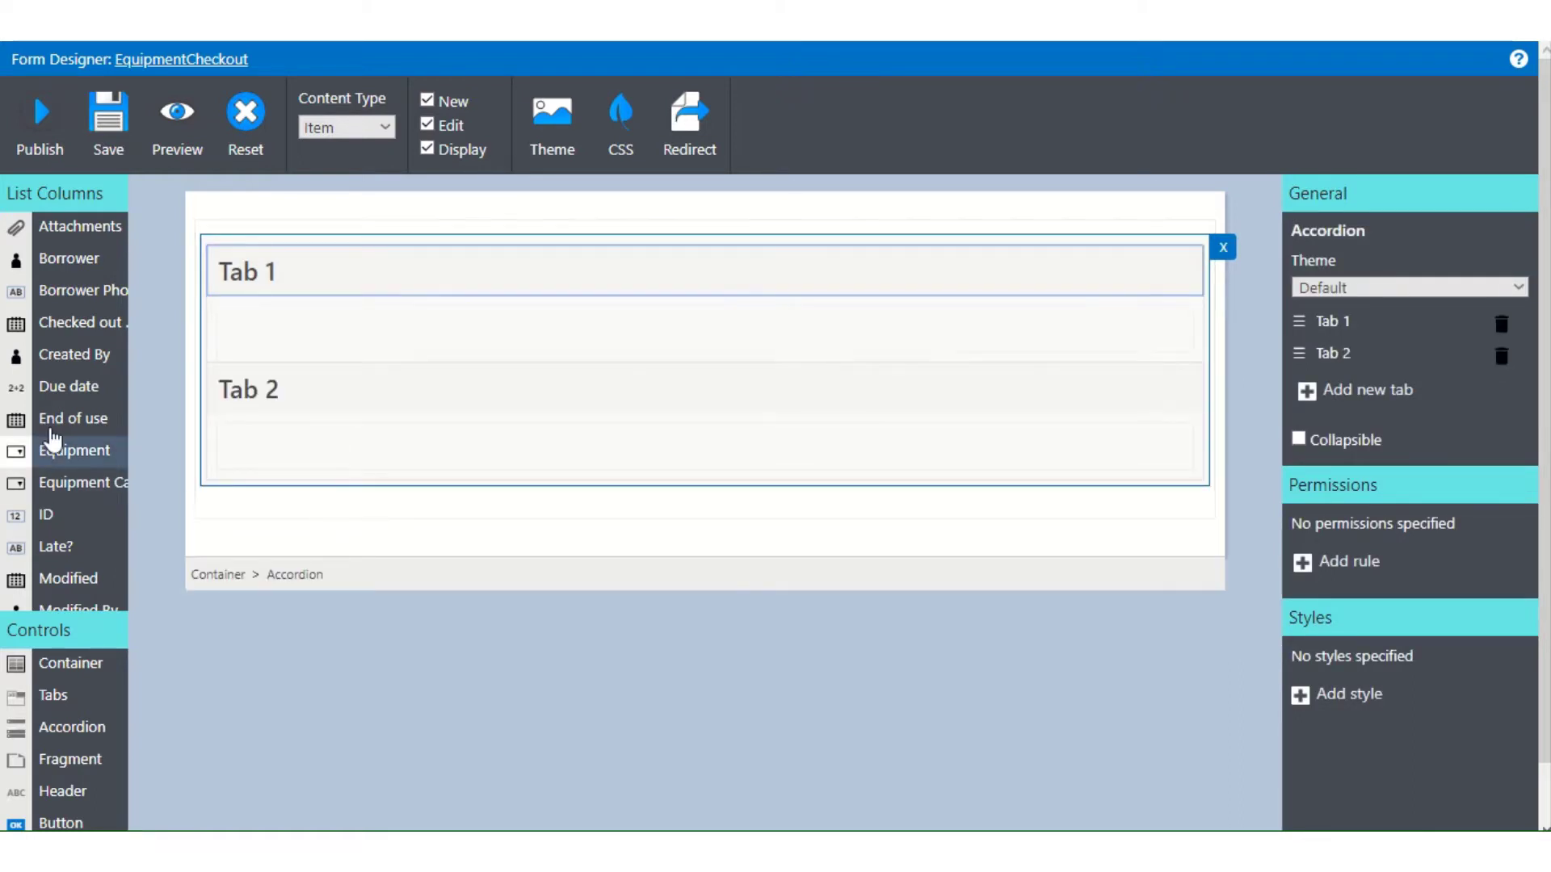
- Put Borrower and Borrower Phone in Tab 1, Checked out date and Due date in Tab 2, then collapse both
{"action": "left_click_drag", "start_coordinate": [68, 260], "coordinate": [307, 332]}
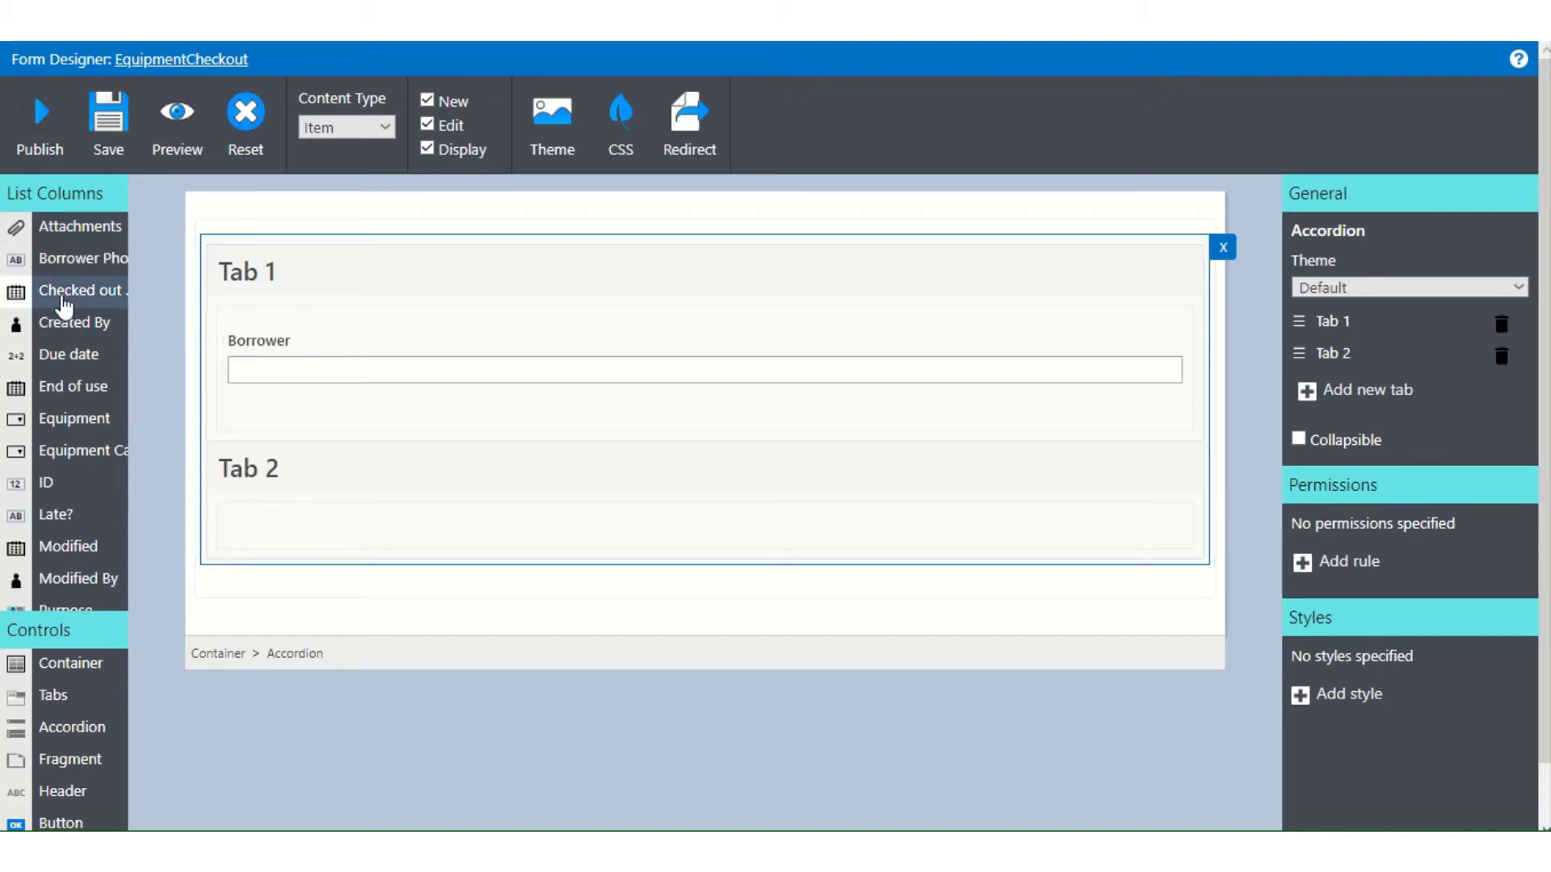
{"action": "left_click_drag", "start_coordinate": [69, 273], "coordinate": [312, 422]}
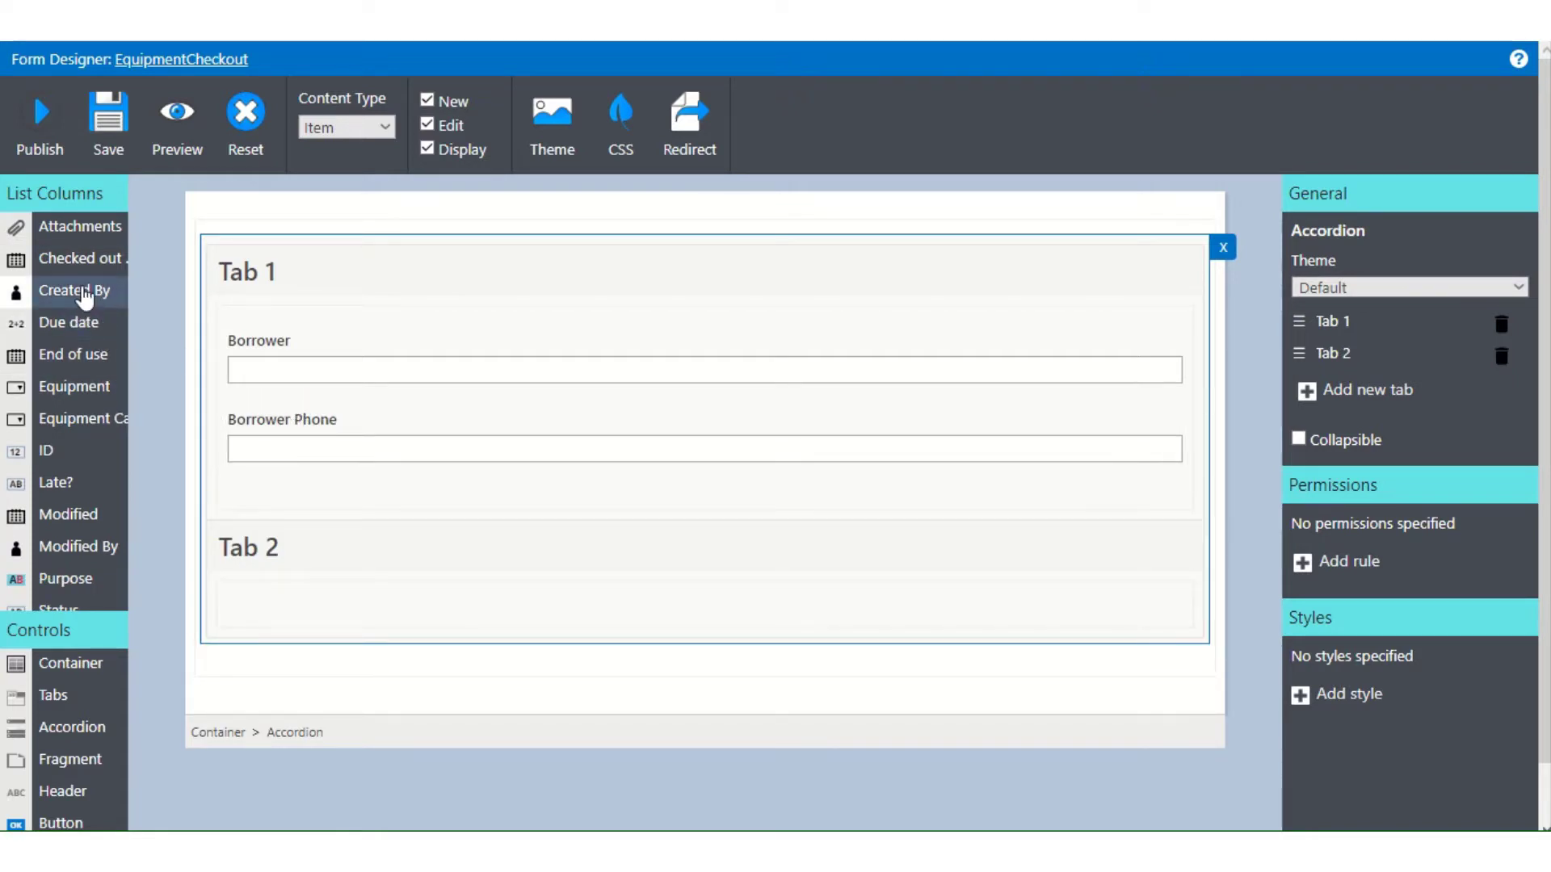
{"action": "left_click_drag", "start_coordinate": [79, 259], "coordinate": [350, 547]}
{"action": "left_click_drag", "start_coordinate": [70, 290], "coordinate": [317, 687]}
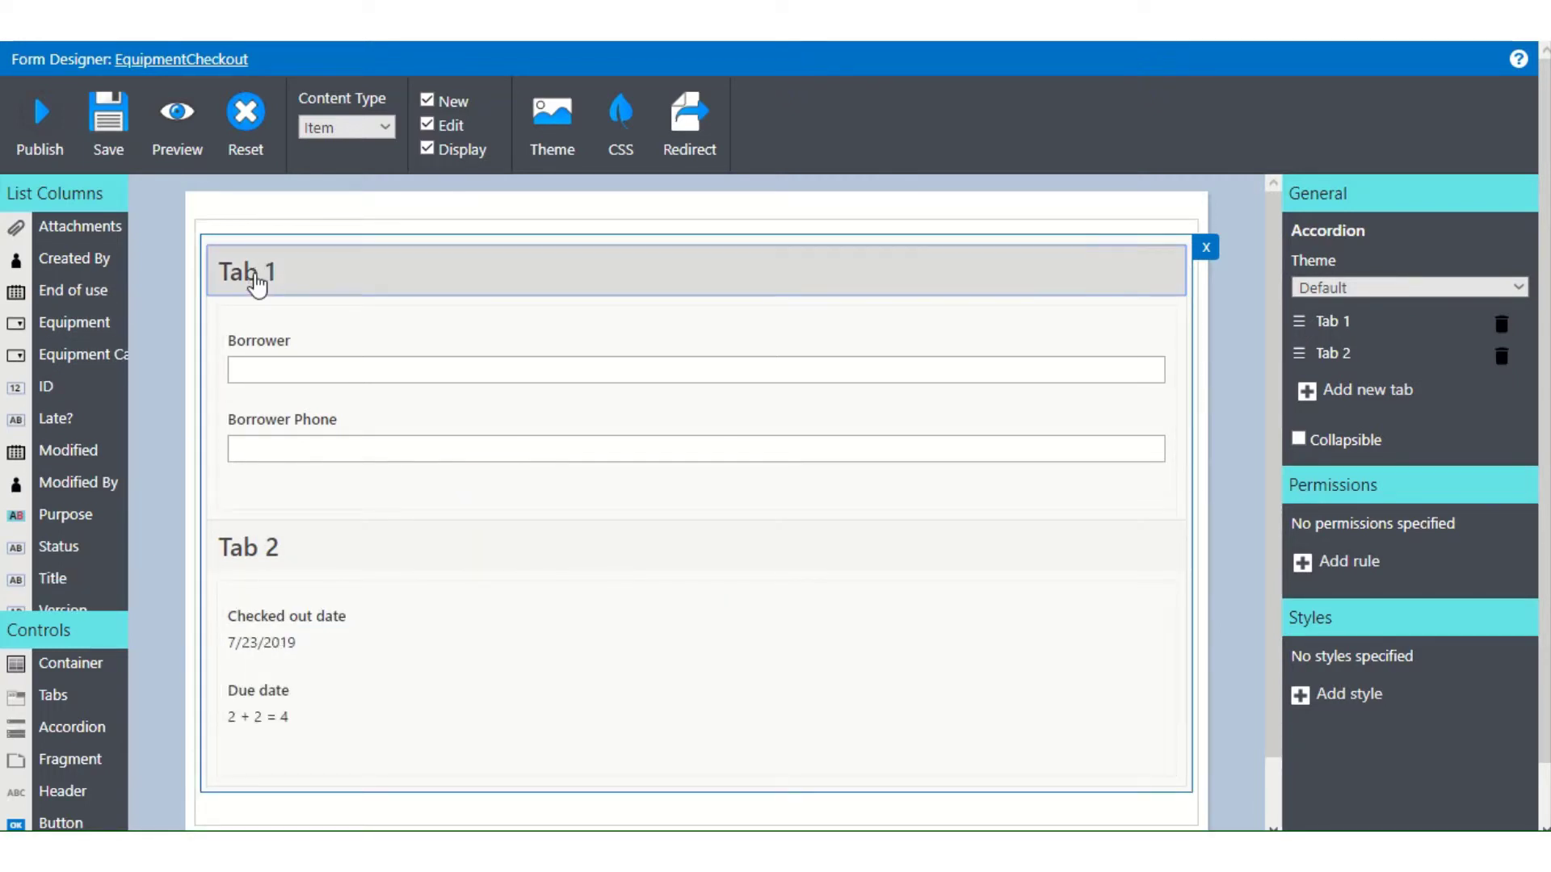
{"action": "left_click", "coordinate": [252, 285]}
{"action": "left_click", "coordinate": [1342, 322]}
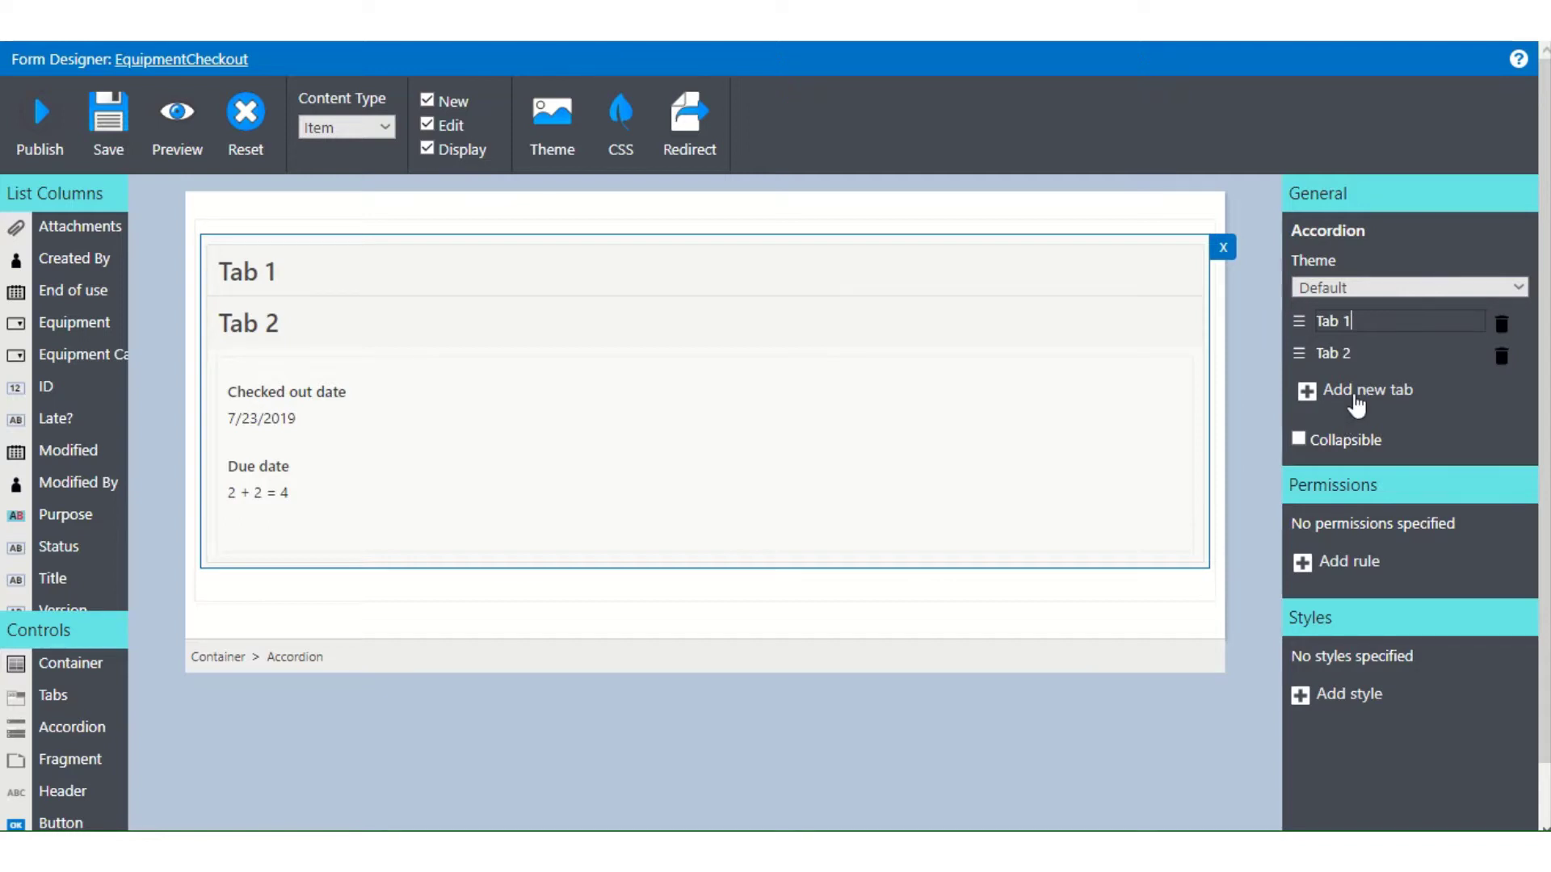
{"action": "left_click", "coordinate": [356, 330]}
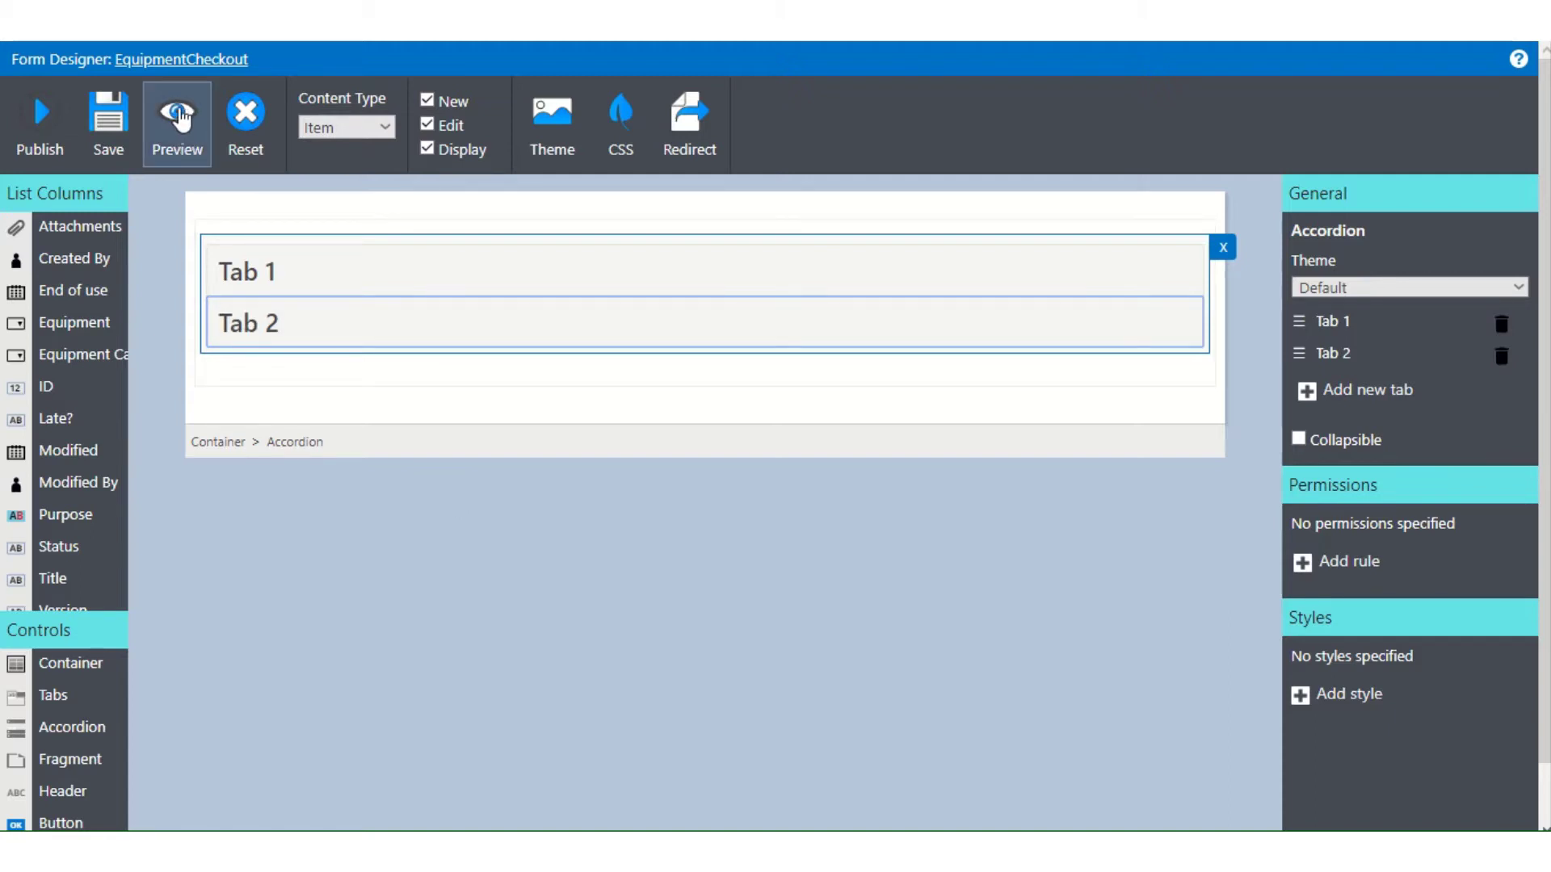
{"action": "left_click", "coordinate": [179, 117]}
{"action": "left_click", "coordinate": [443, 283]}
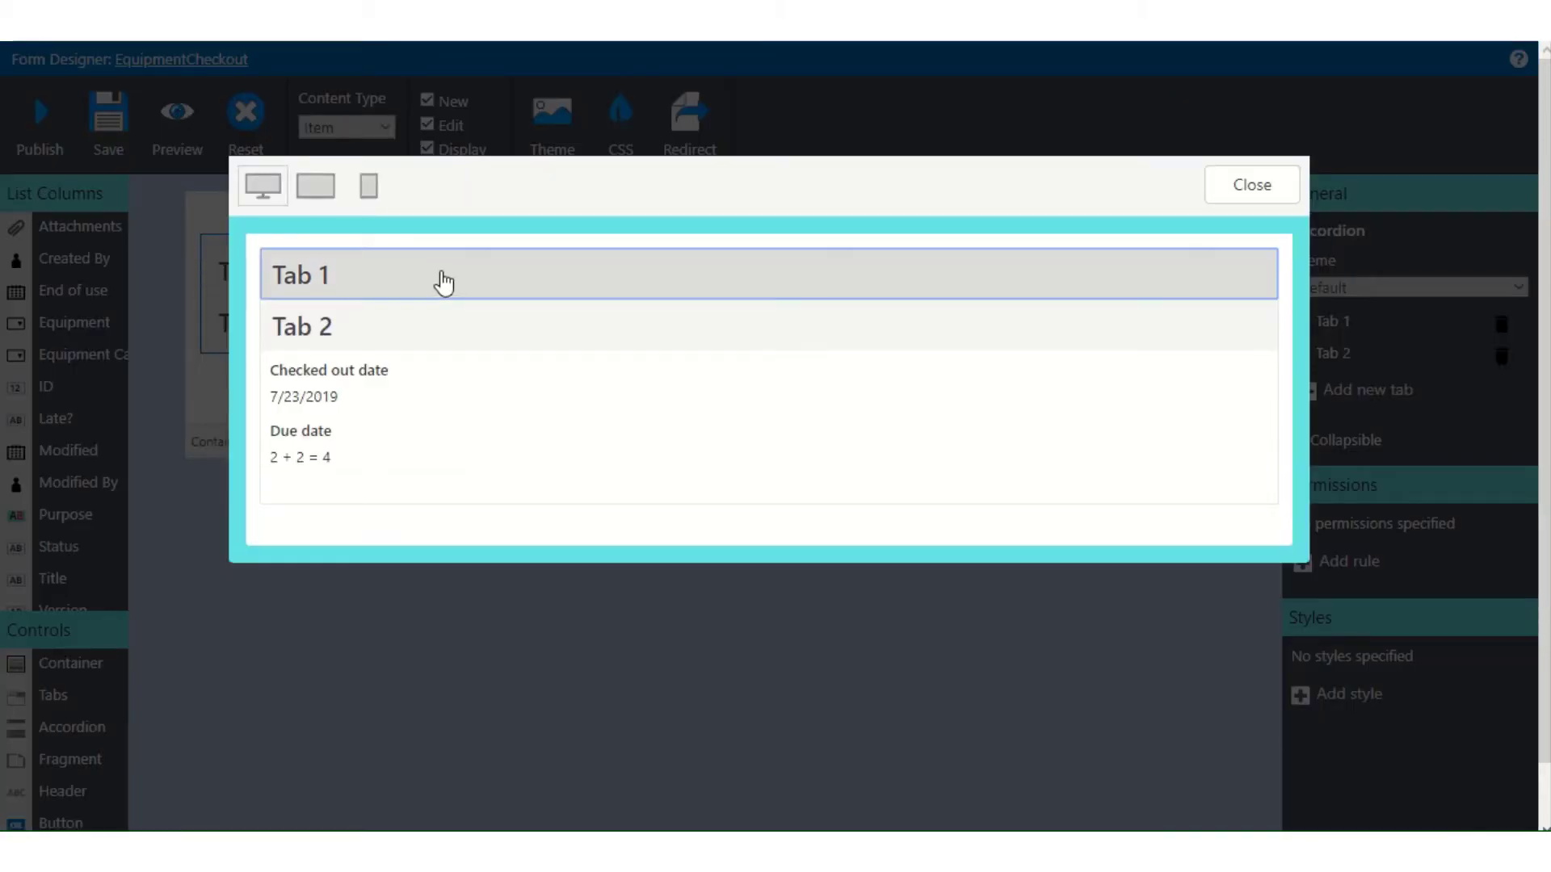
{"action": "left_click", "coordinate": [465, 326]}
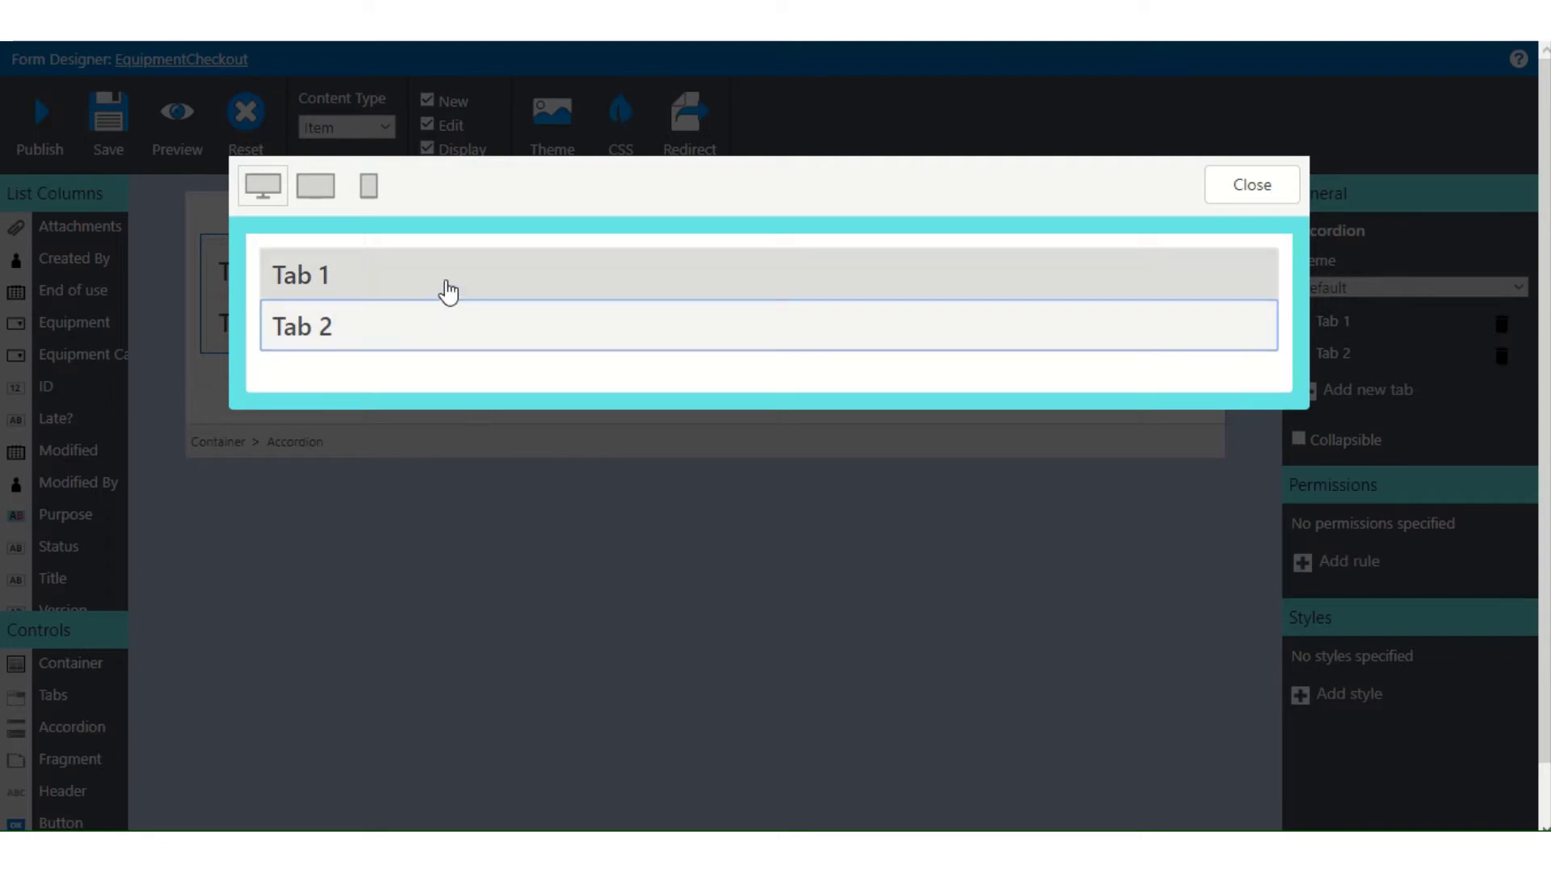
{"action": "left_click", "coordinate": [448, 291]}
{"action": "left_click", "coordinate": [482, 501]}
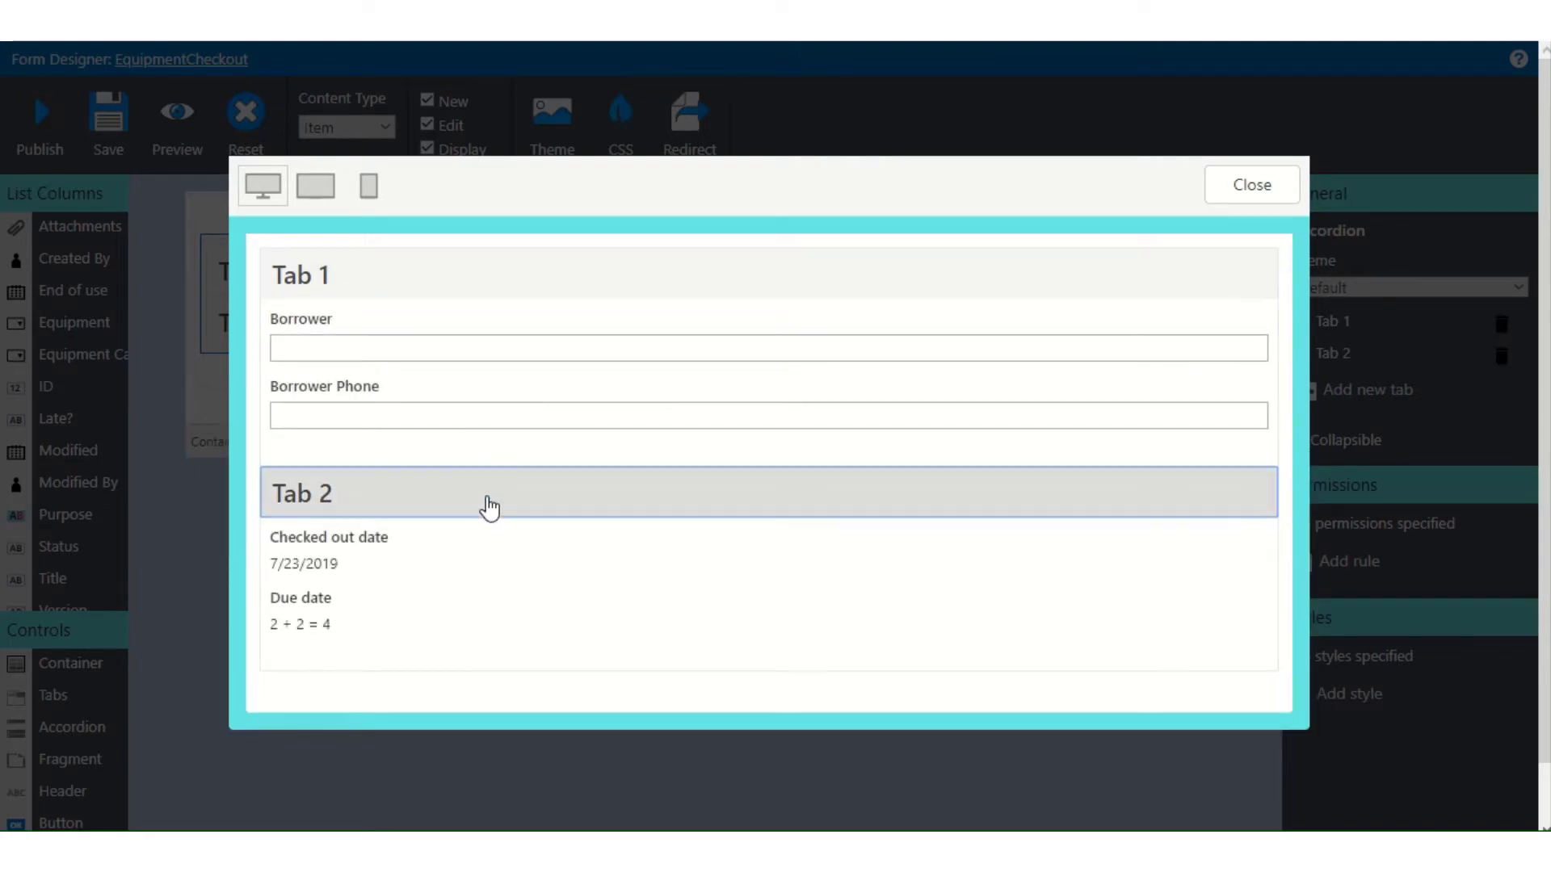
{"action": "left_click", "coordinate": [489, 507]}
{"action": "left_click", "coordinate": [437, 291]}
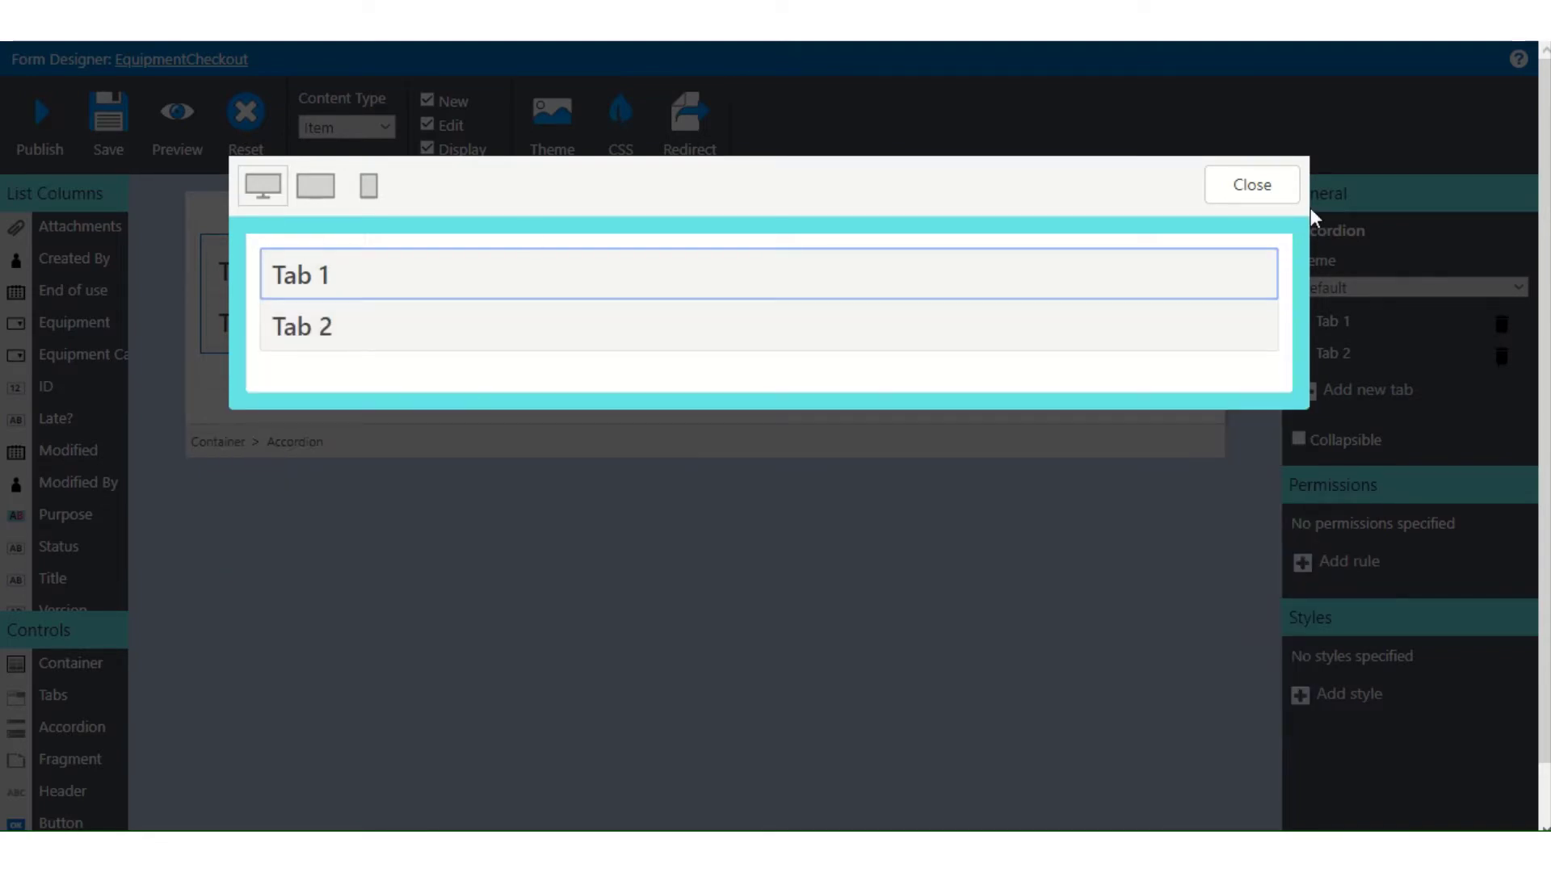
{"action": "left_click", "coordinate": [1252, 188]}
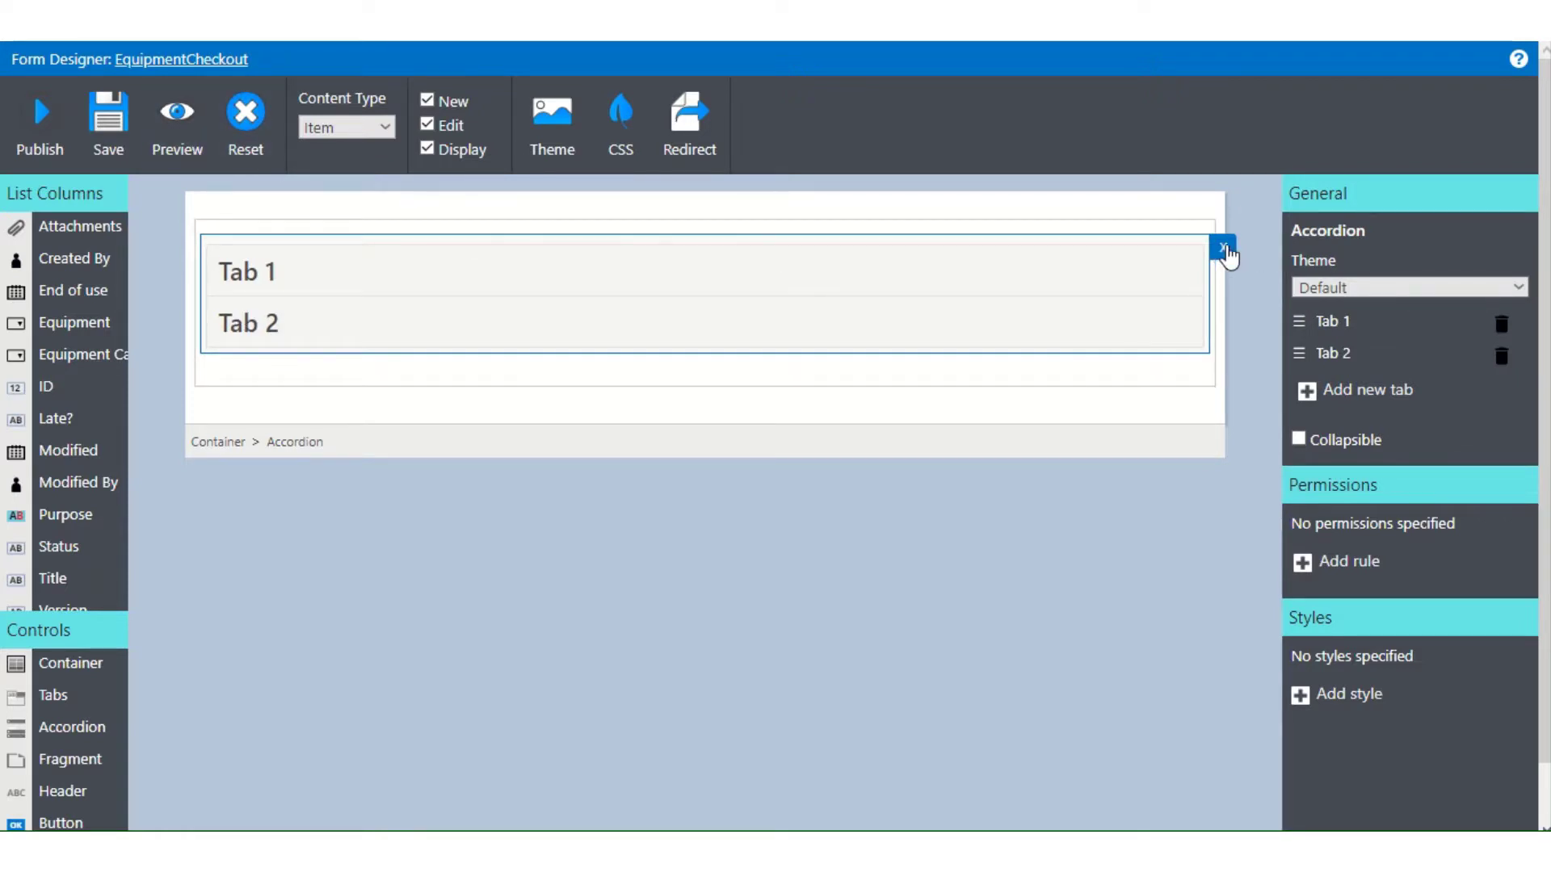
{"action": "left_click", "coordinate": [303, 333]}
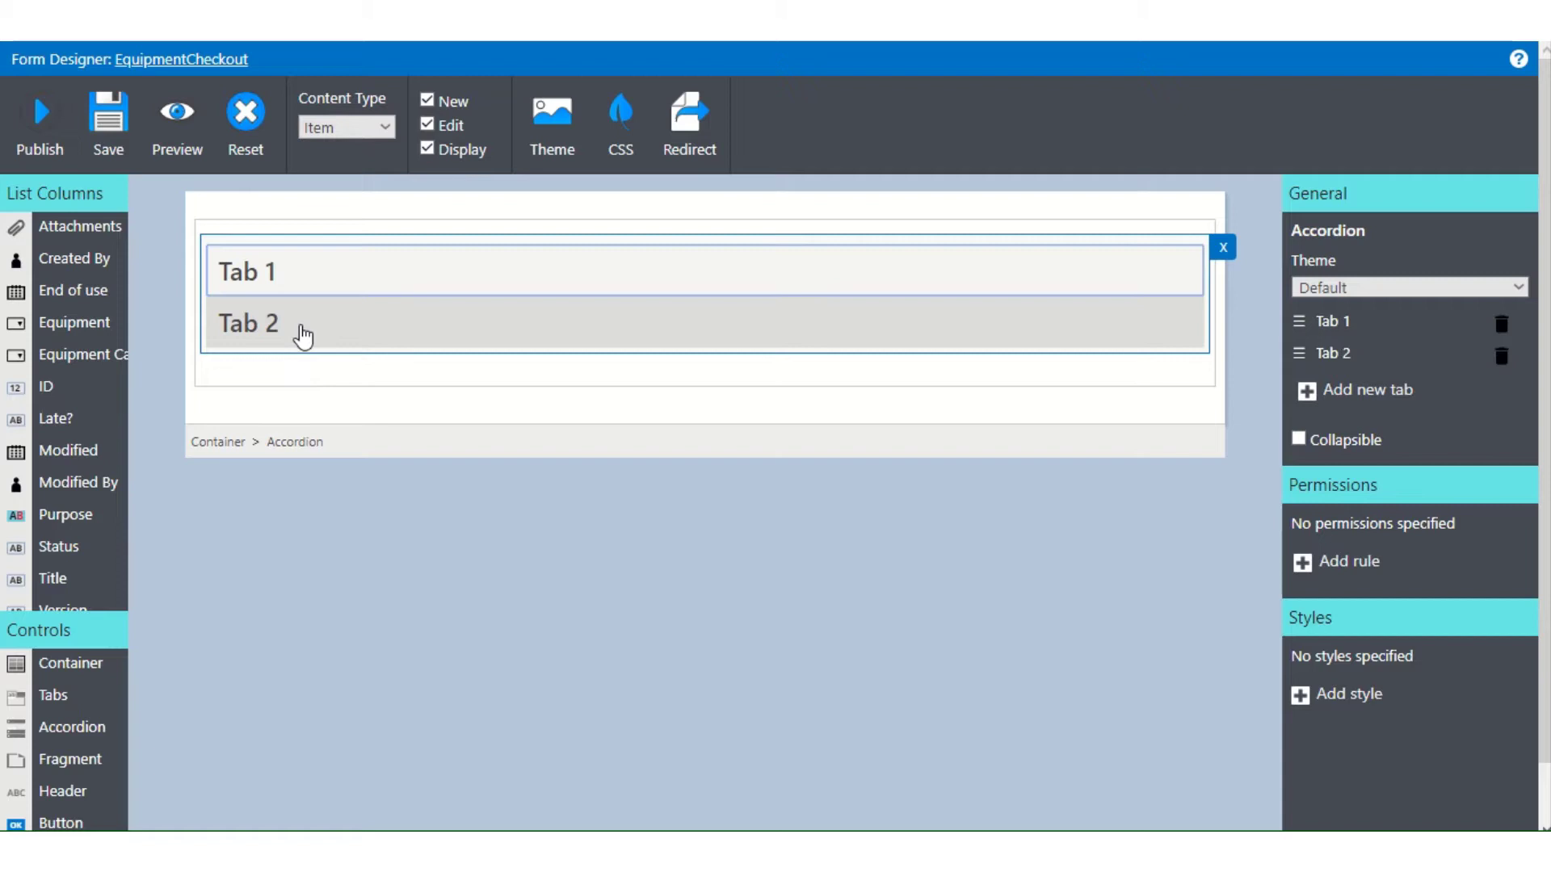
{"action": "left_click", "coordinate": [301, 287]}
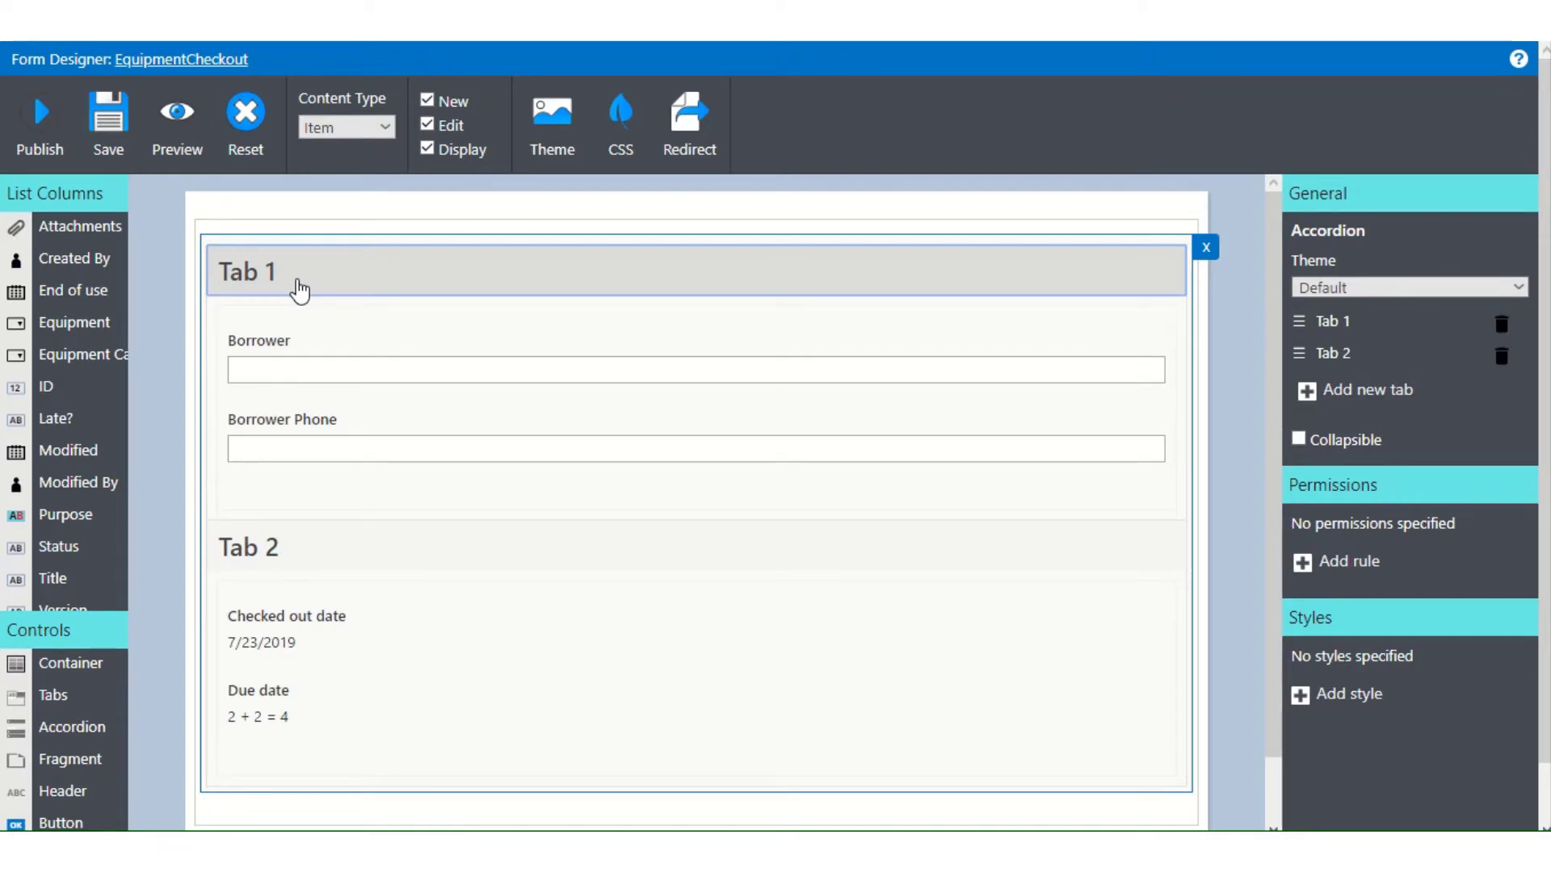
- Add a 'Lorem ipsum dolor sit amet' fragment above Borrower in Tab 1, browsing the Columns list in its editor
{"action": "left_click_drag", "start_coordinate": [61, 774], "coordinate": [307, 333]}
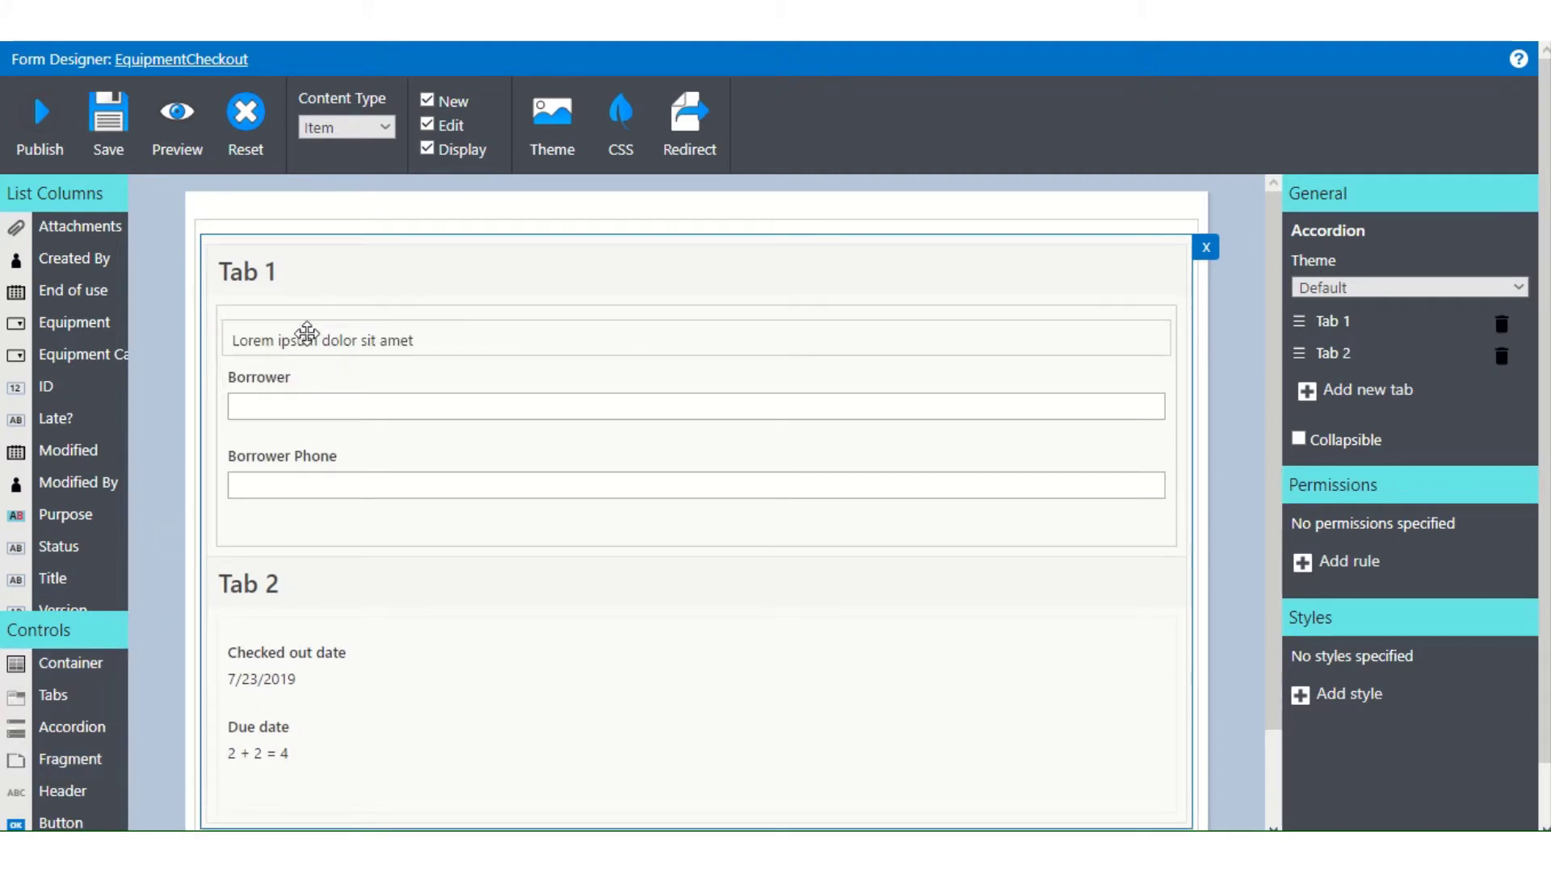
{"action": "left_click", "coordinate": [404, 337]}
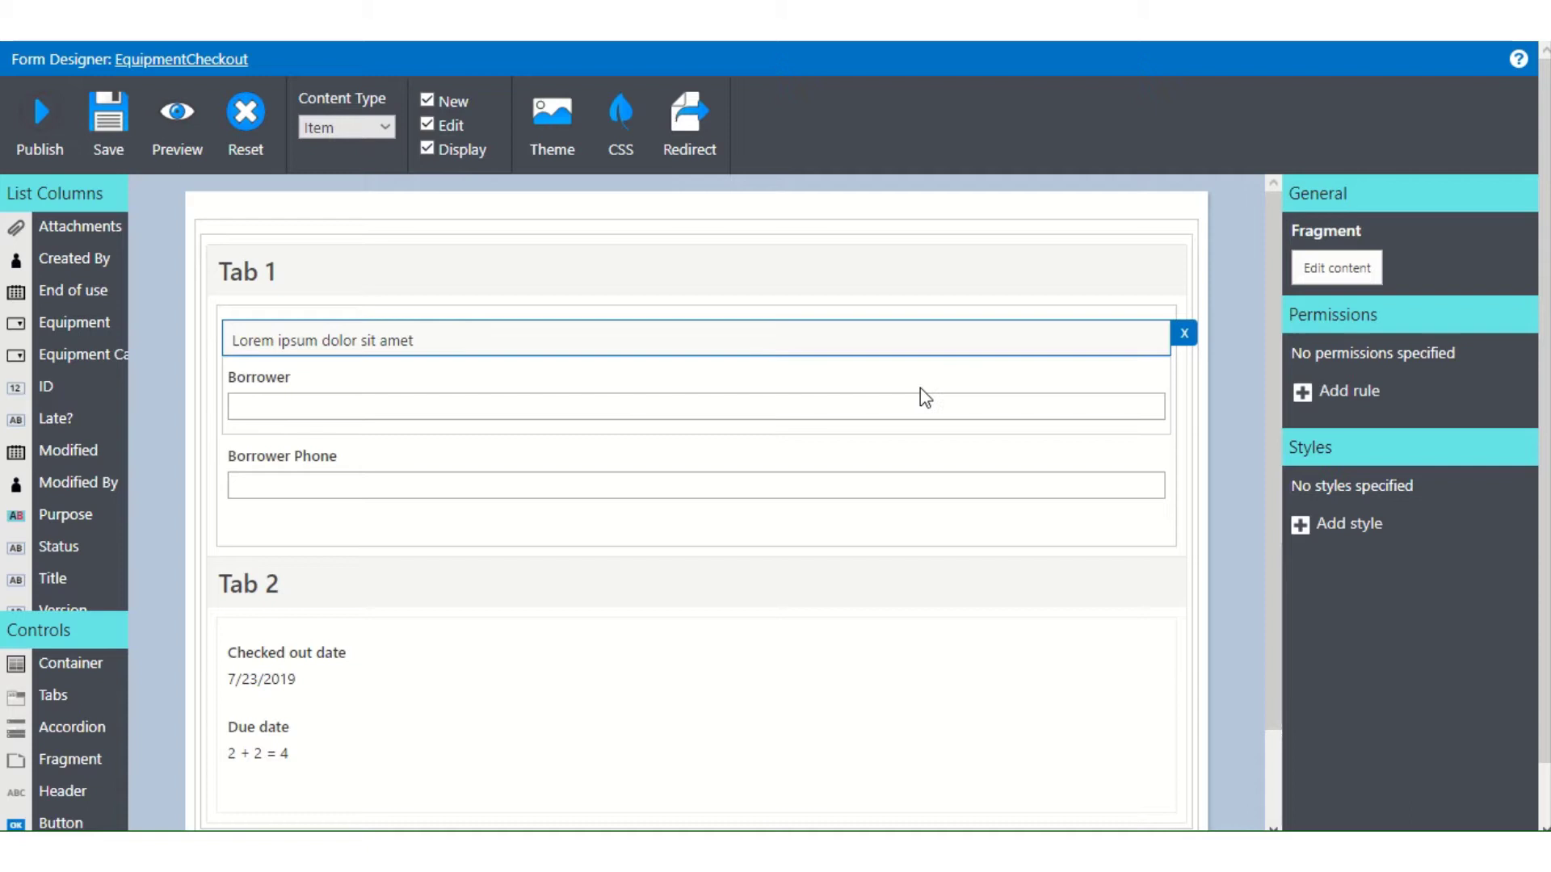
{"action": "left_click", "coordinate": [1349, 274]}
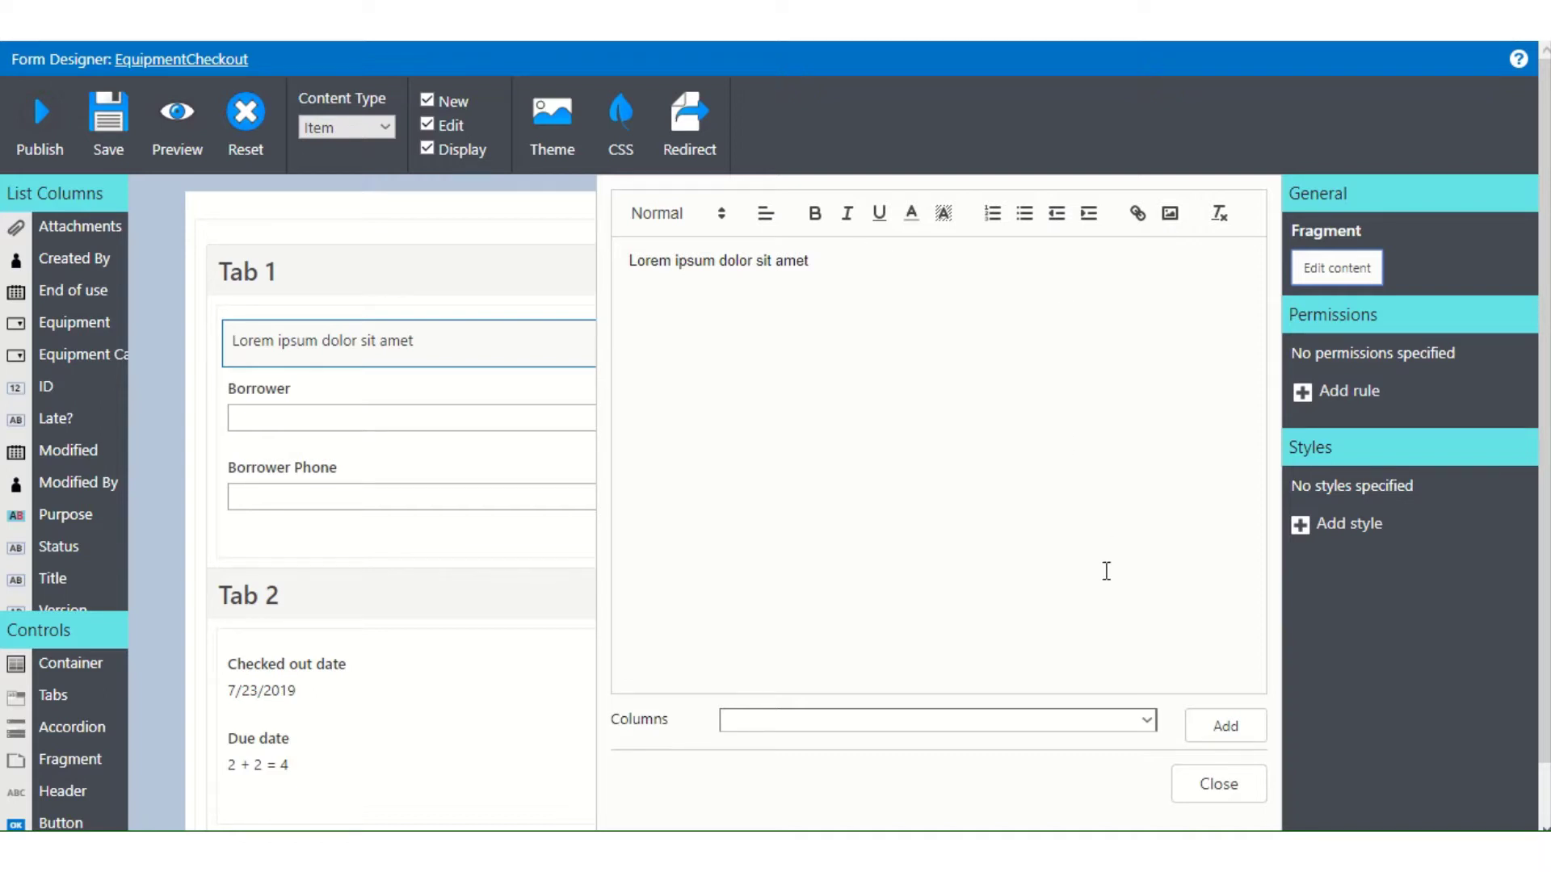
{"action": "left_click", "coordinate": [1151, 729]}
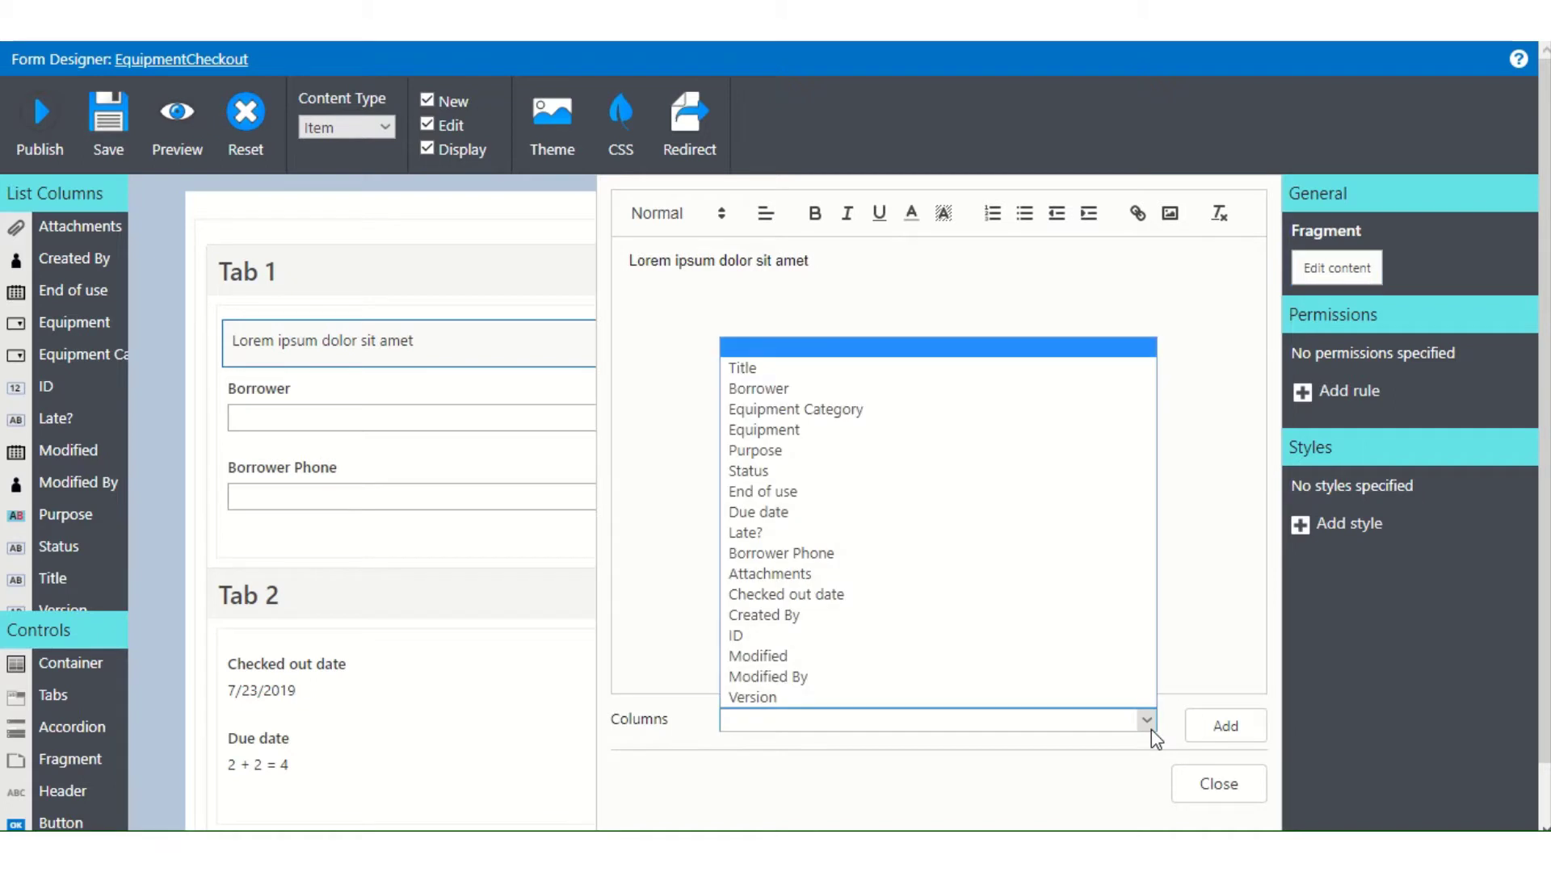
{"action": "left_click", "coordinate": [1248, 635]}
{"action": "left_click", "coordinate": [793, 723]}
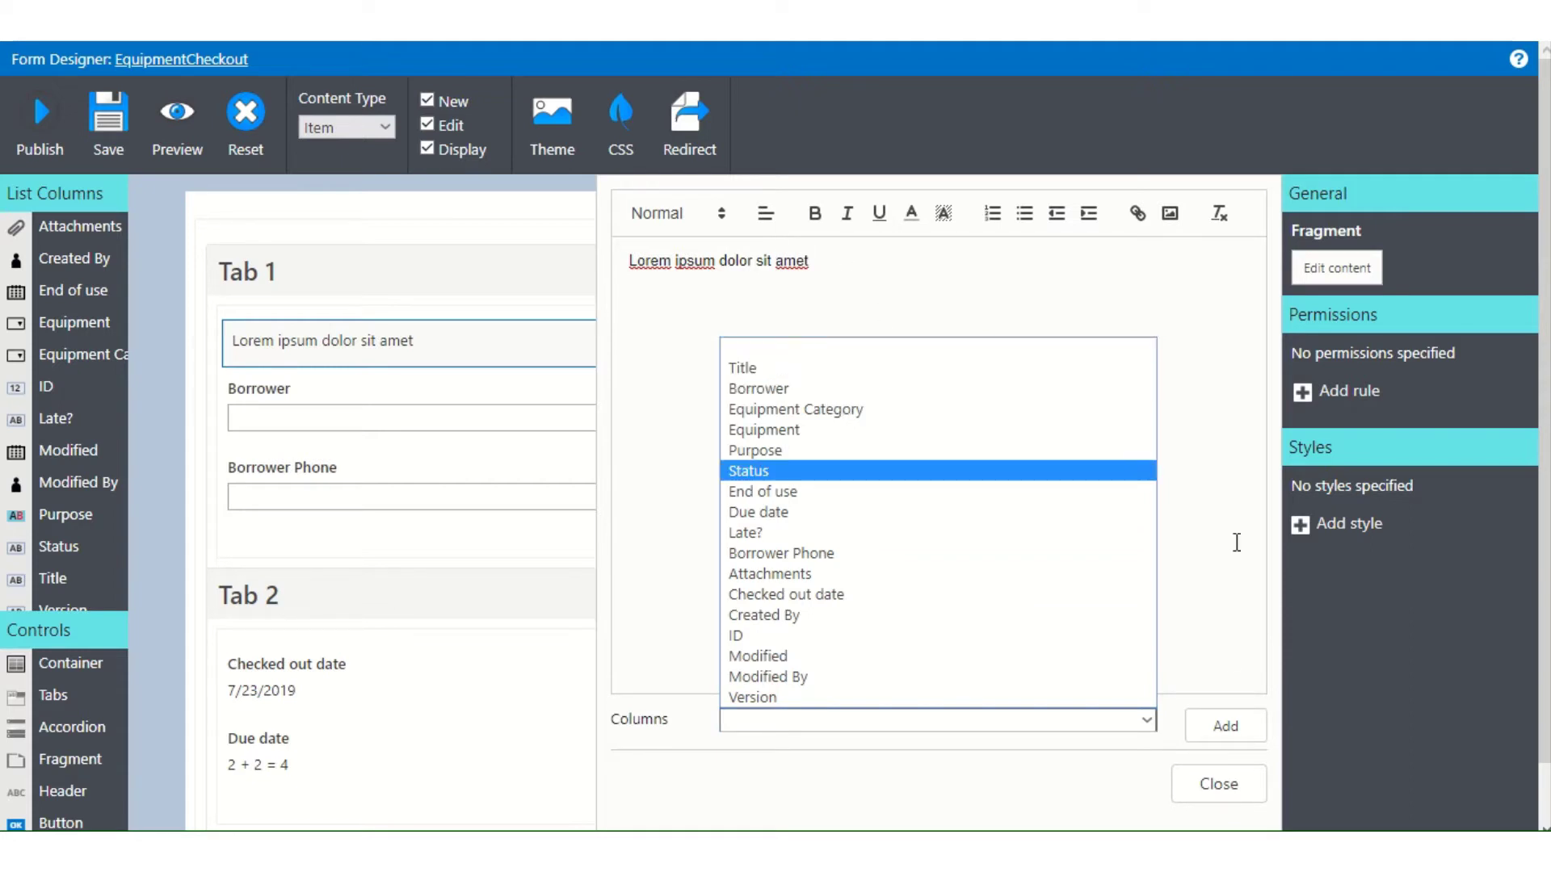
{"action": "left_click", "coordinate": [1219, 785]}
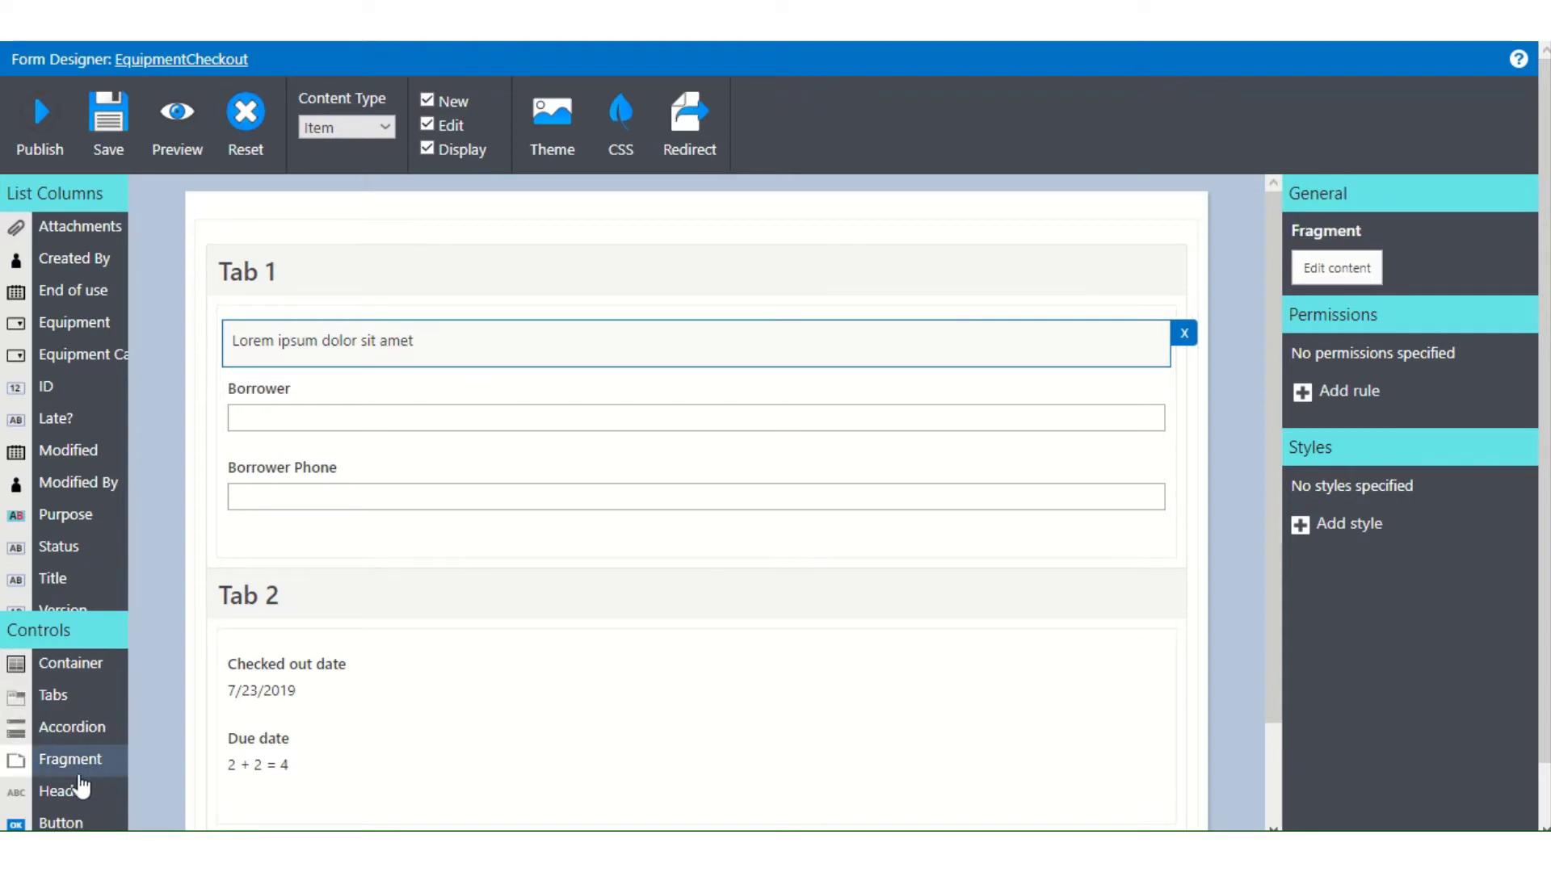
- Add a Sample Heading above the accordion, trying levels 2 and 3 before settling on level 1
{"action": "left_click_drag", "start_coordinate": [81, 800], "coordinate": [294, 246]}
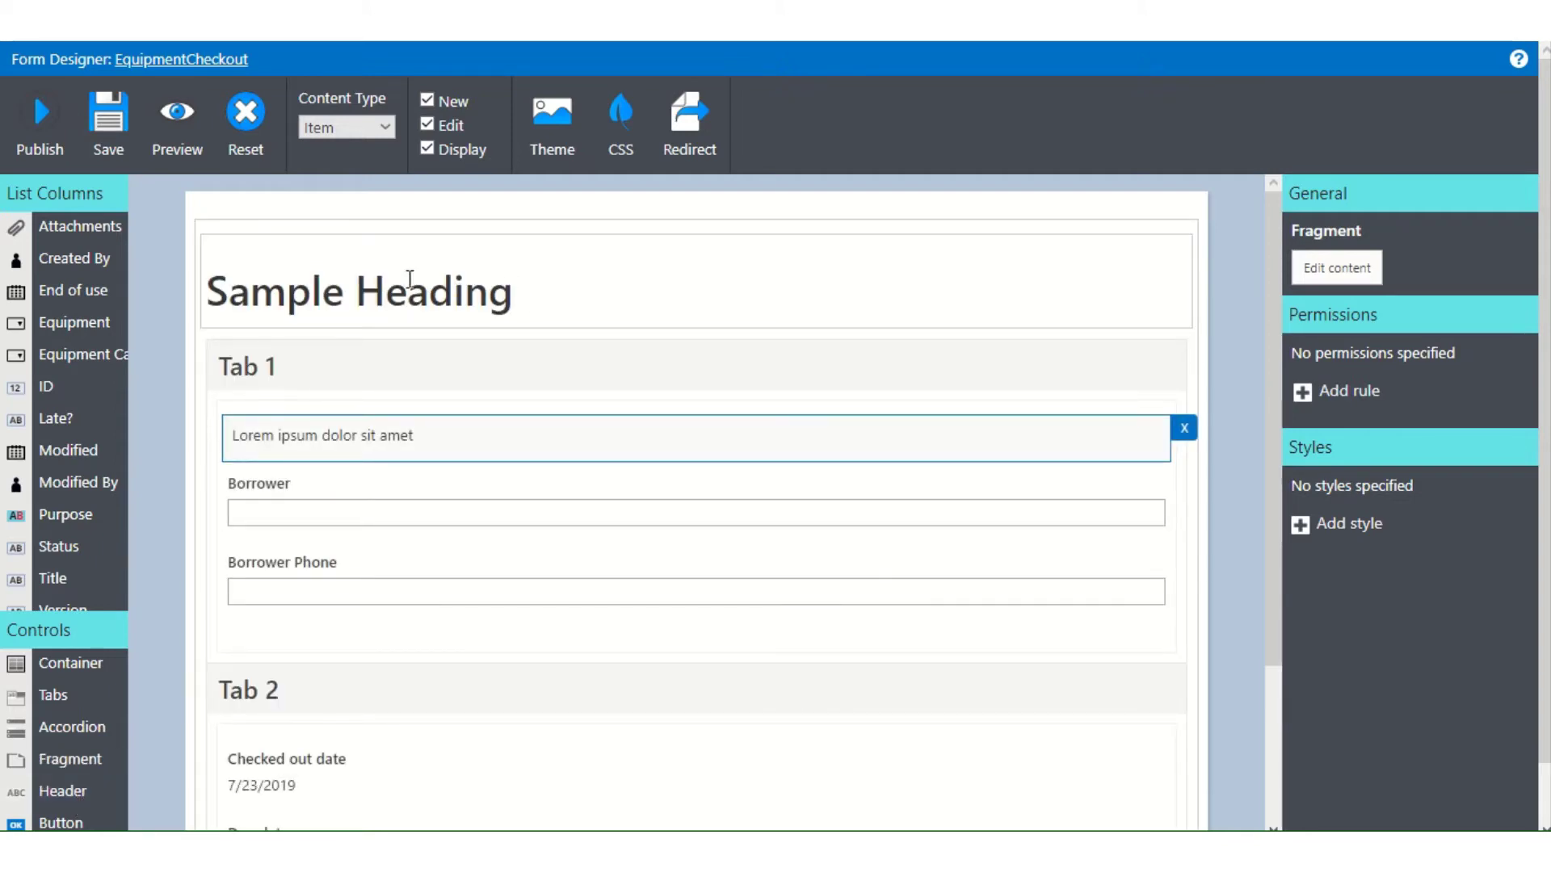
{"action": "left_click", "coordinate": [494, 303]}
{"action": "left_click", "coordinate": [1518, 345]}
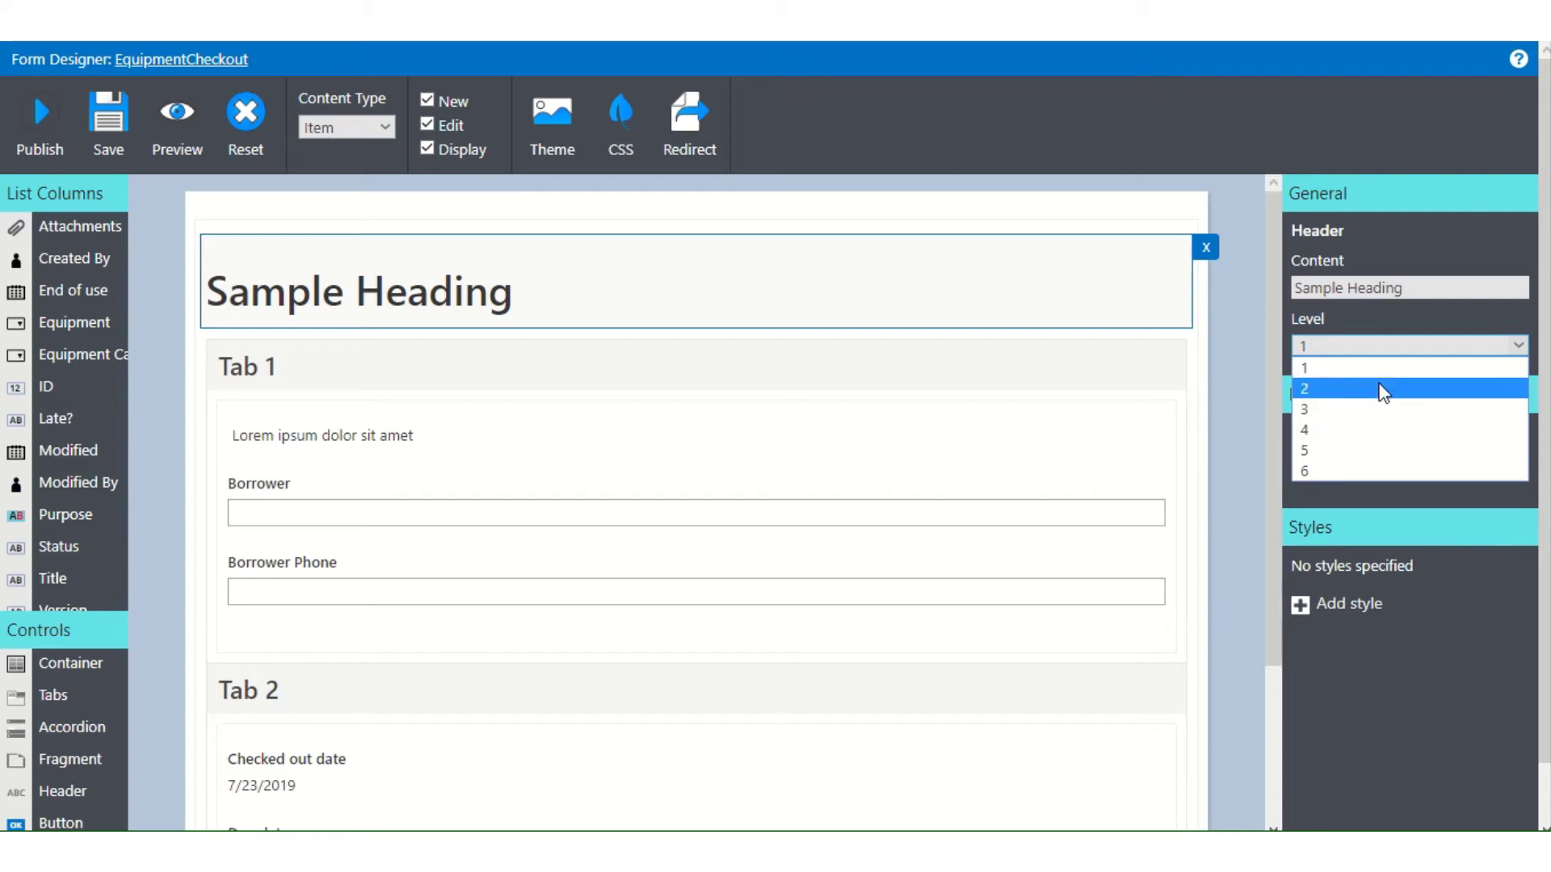
{"action": "left_click", "coordinate": [1349, 391]}
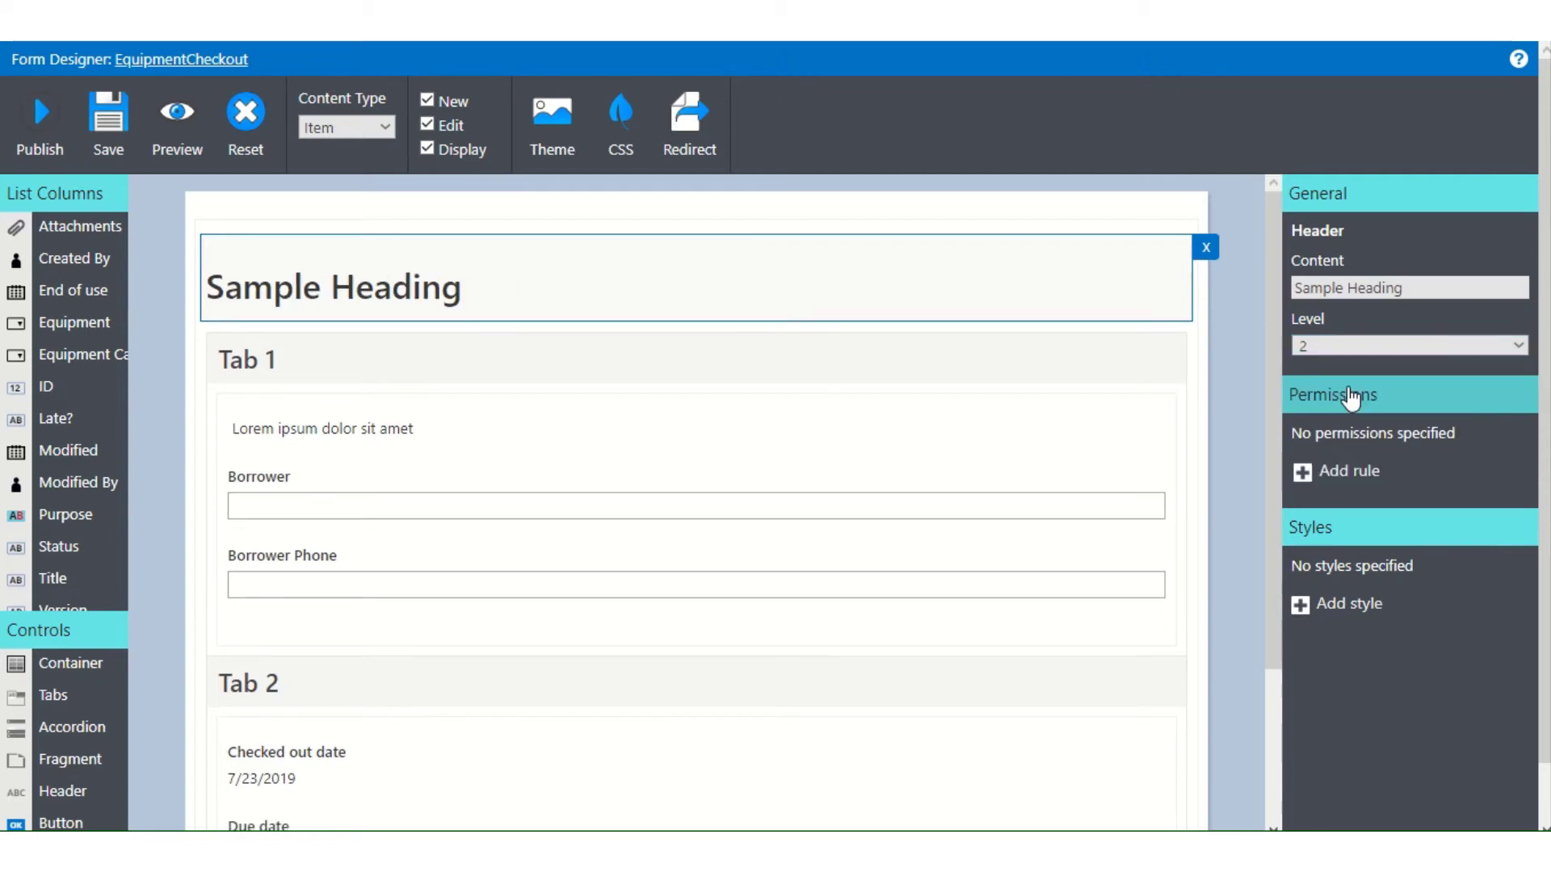
{"action": "left_click", "coordinate": [1367, 347]}
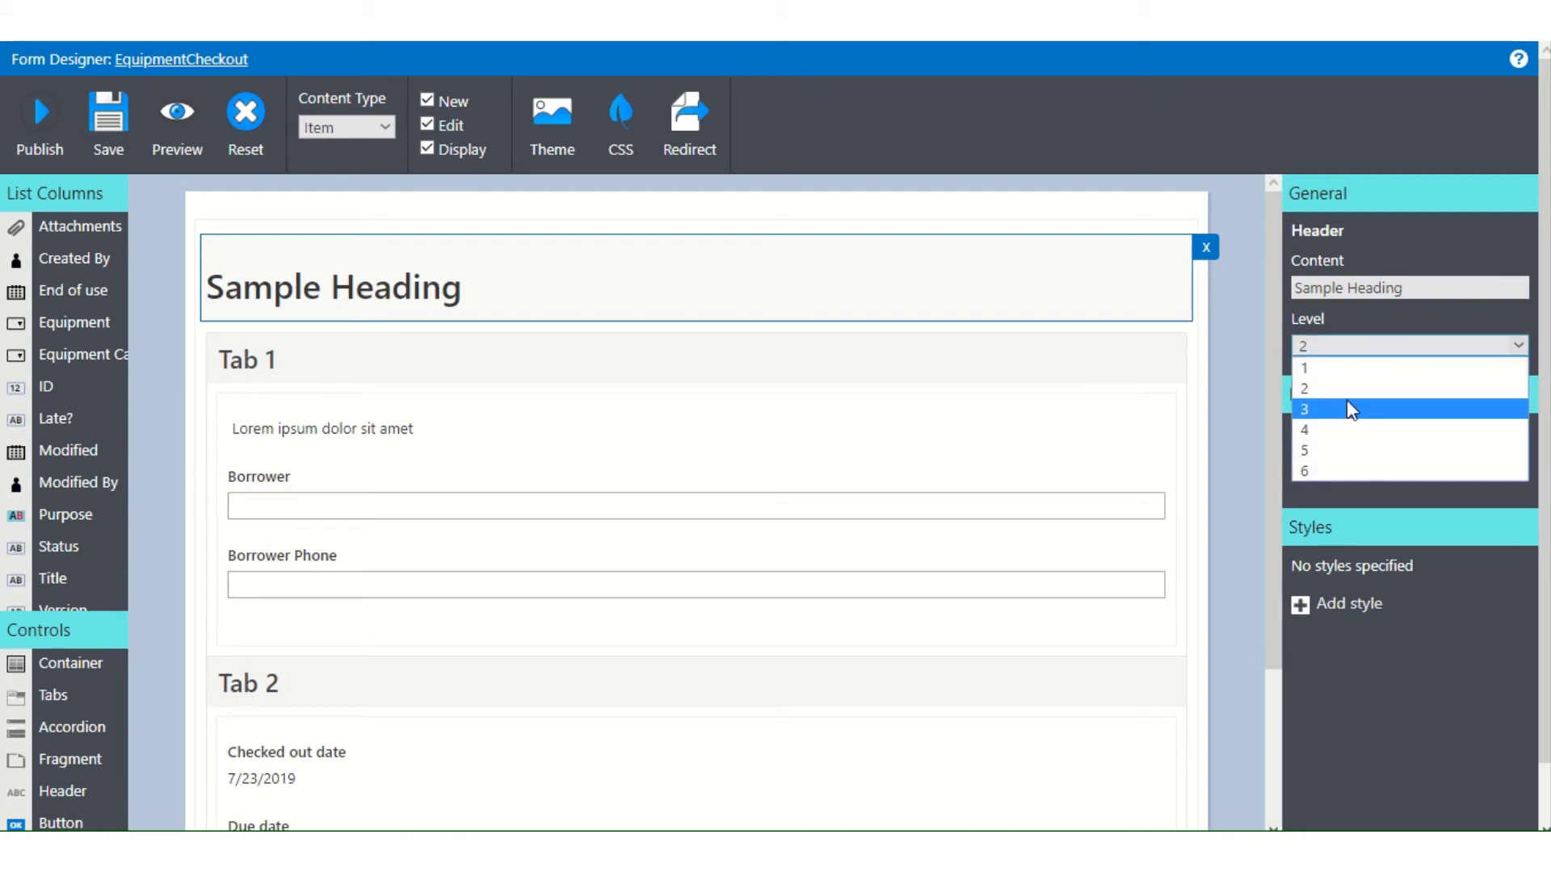
{"action": "left_click", "coordinate": [1346, 400]}
{"action": "left_click", "coordinate": [1519, 344]}
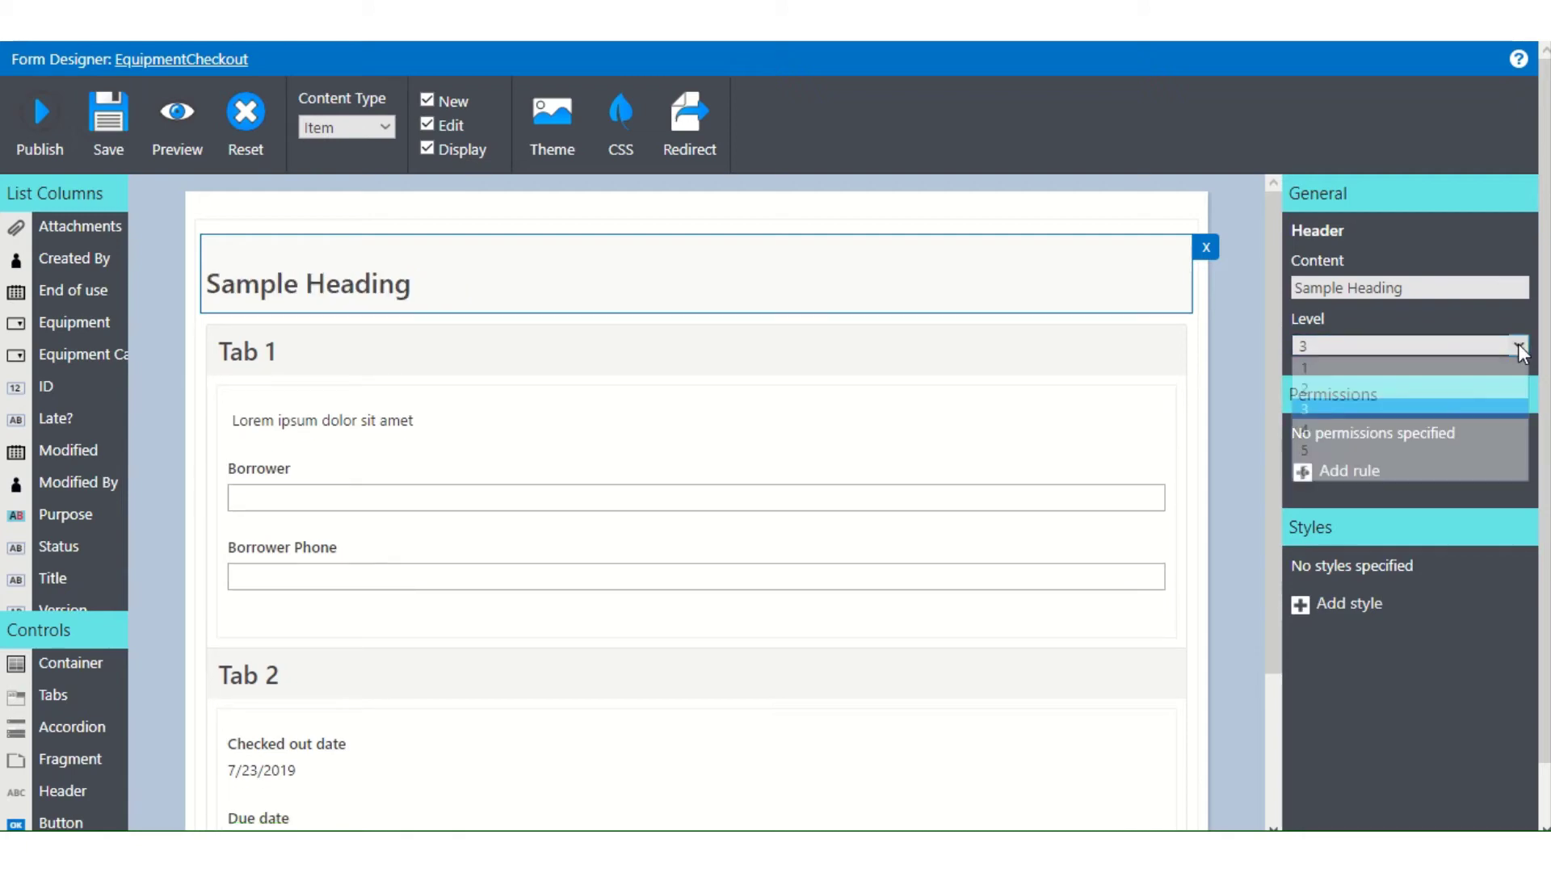
{"action": "left_click", "coordinate": [1383, 363]}
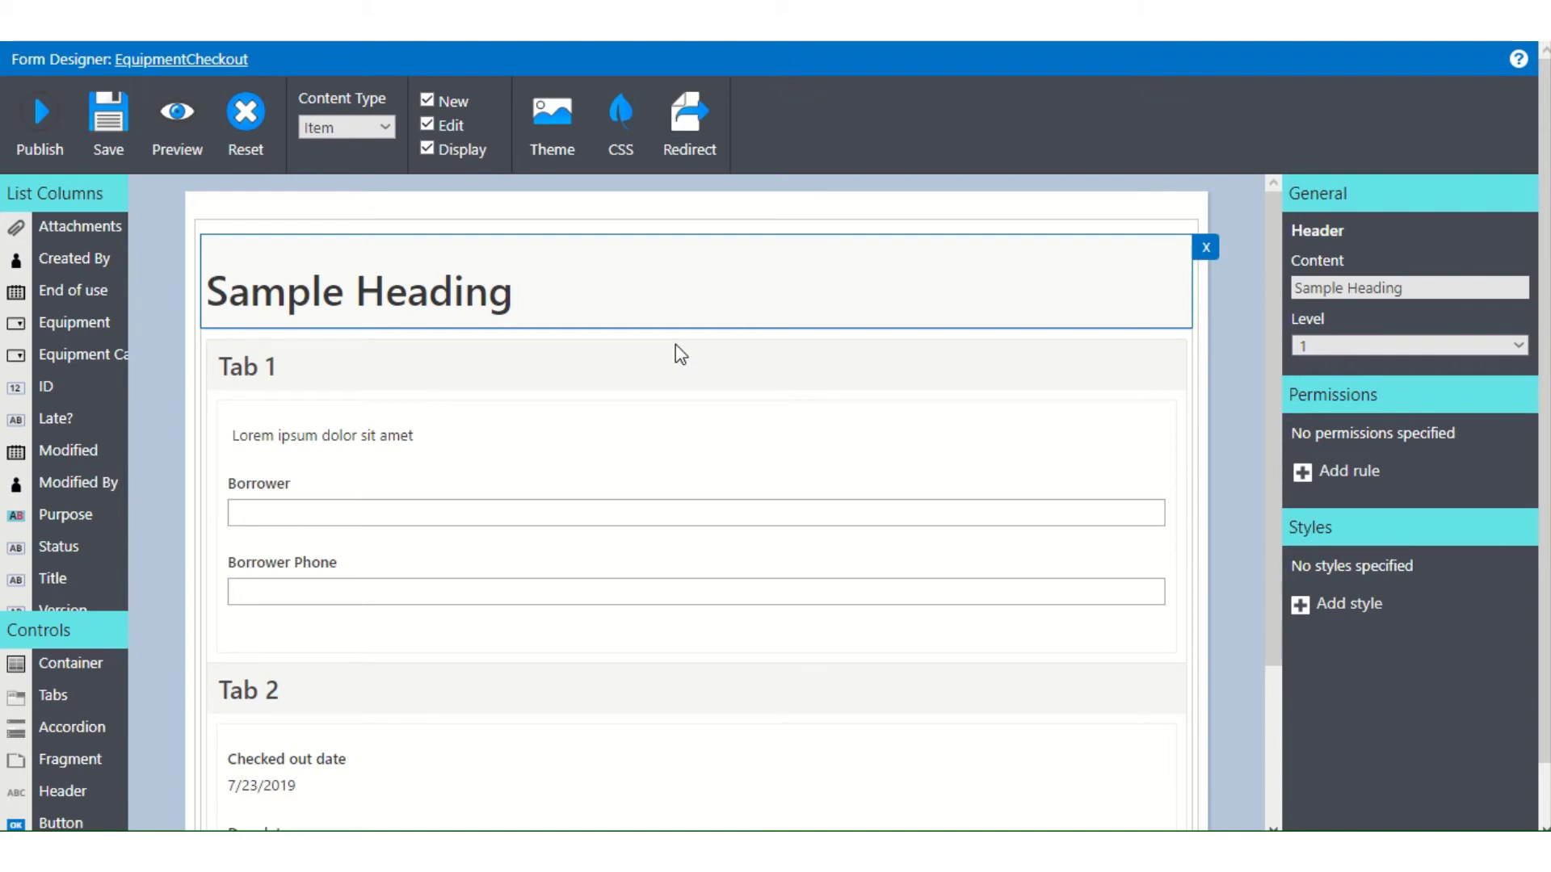
- Place a primary Save button below the accordion and review its properties
{"action": "scroll", "coordinate": [173, 409], "scroll_direction": "down", "scroll_amount": 3}
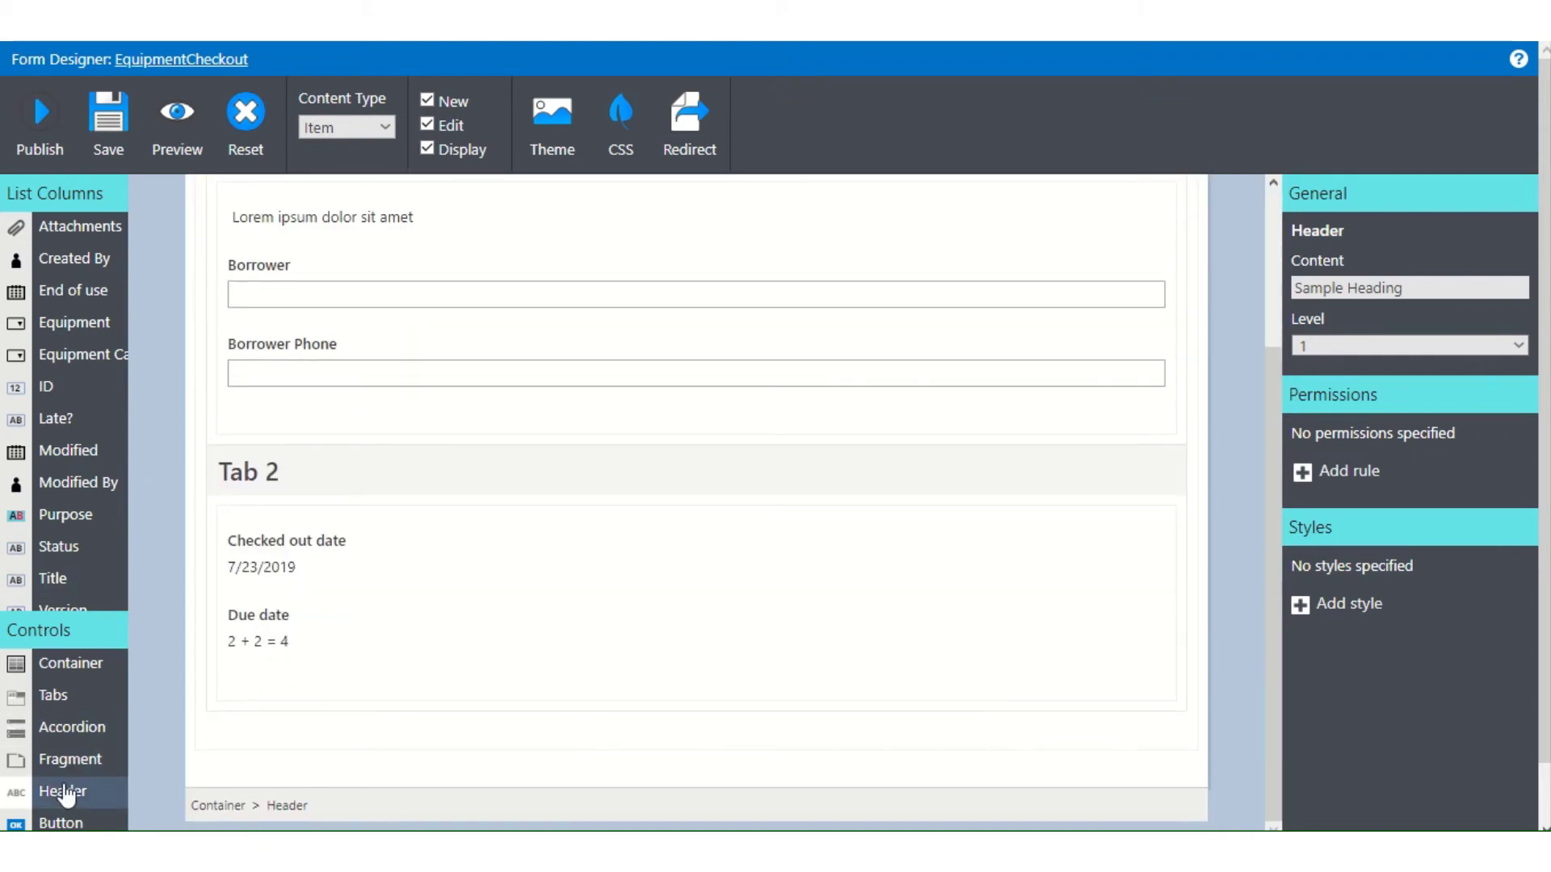
{"action": "left_click_drag", "start_coordinate": [64, 823], "coordinate": [288, 740]}
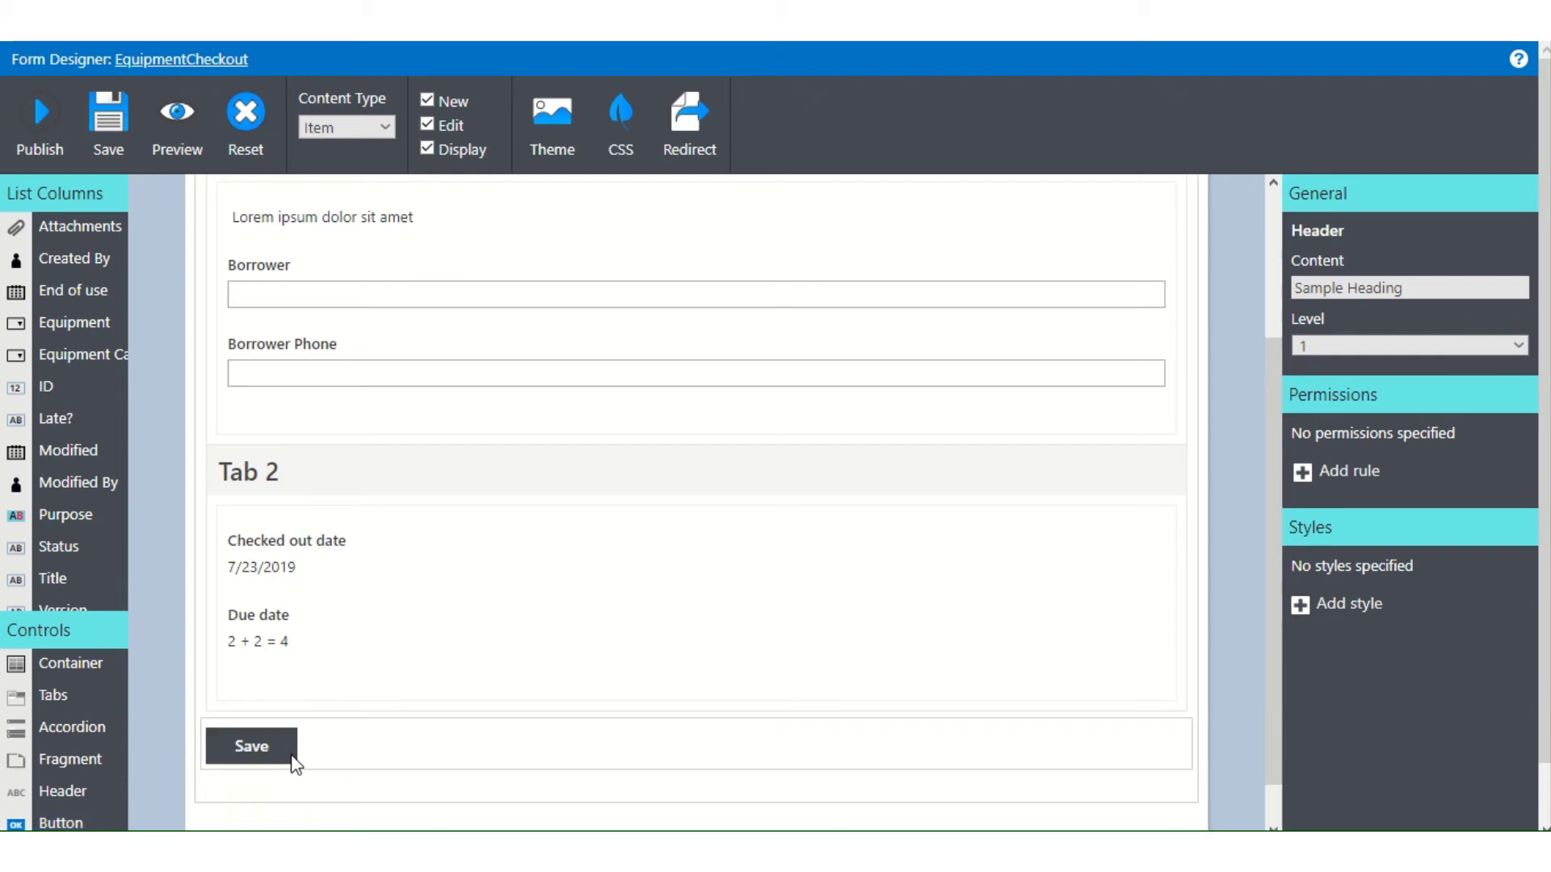
{"action": "left_click", "coordinate": [294, 764]}
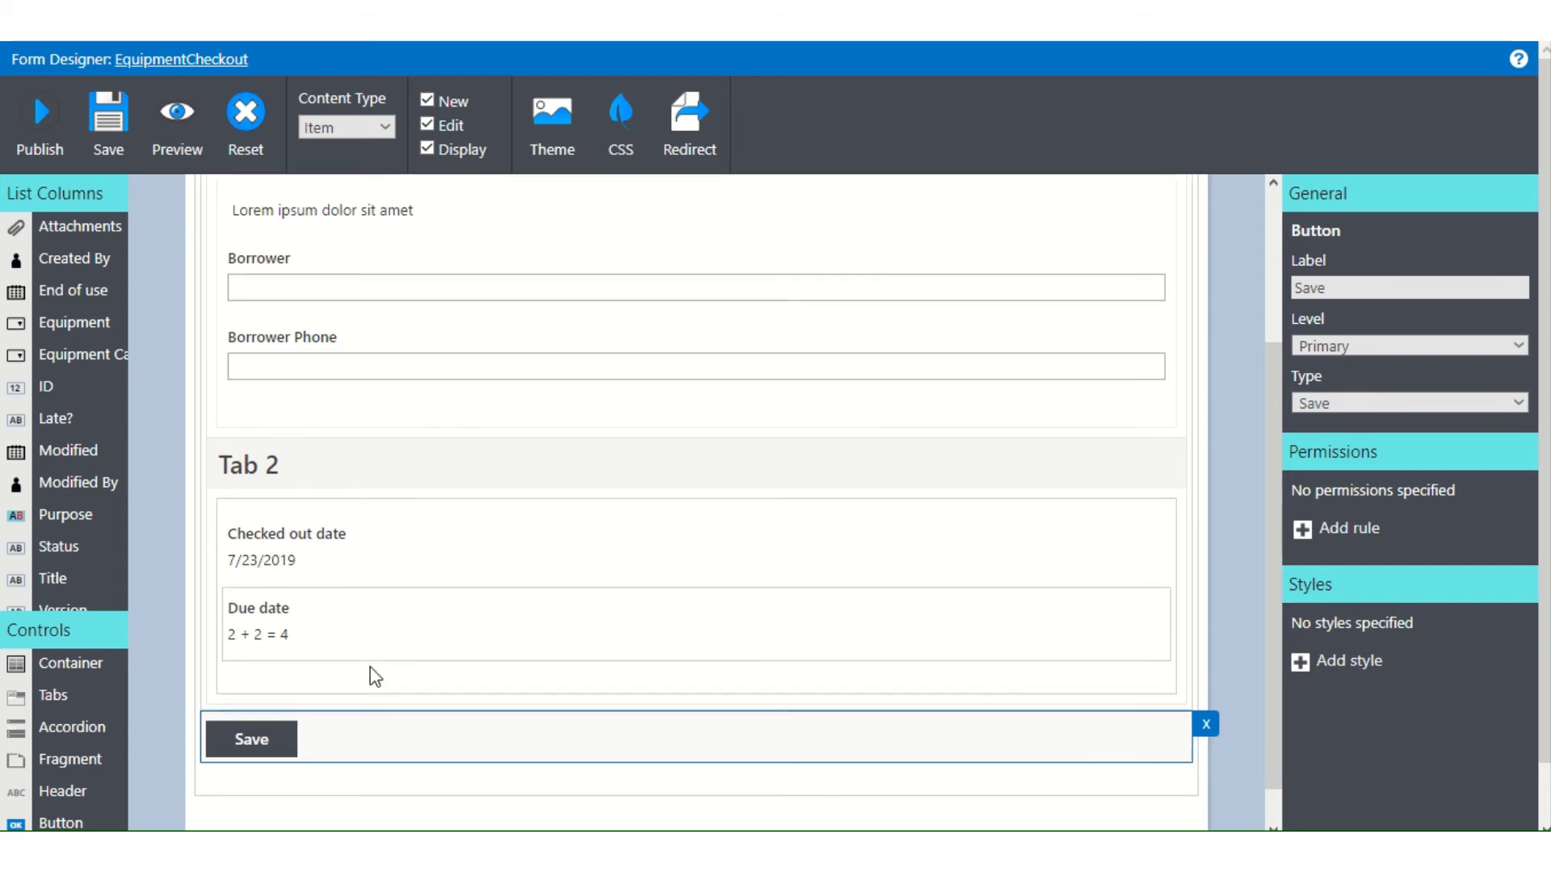
{"action": "scroll", "coordinate": [323, 695], "scroll_direction": "down", "scroll_amount": 1}
{"action": "scroll", "coordinate": [104, 768], "scroll_direction": "down", "scroll_amount": 1}
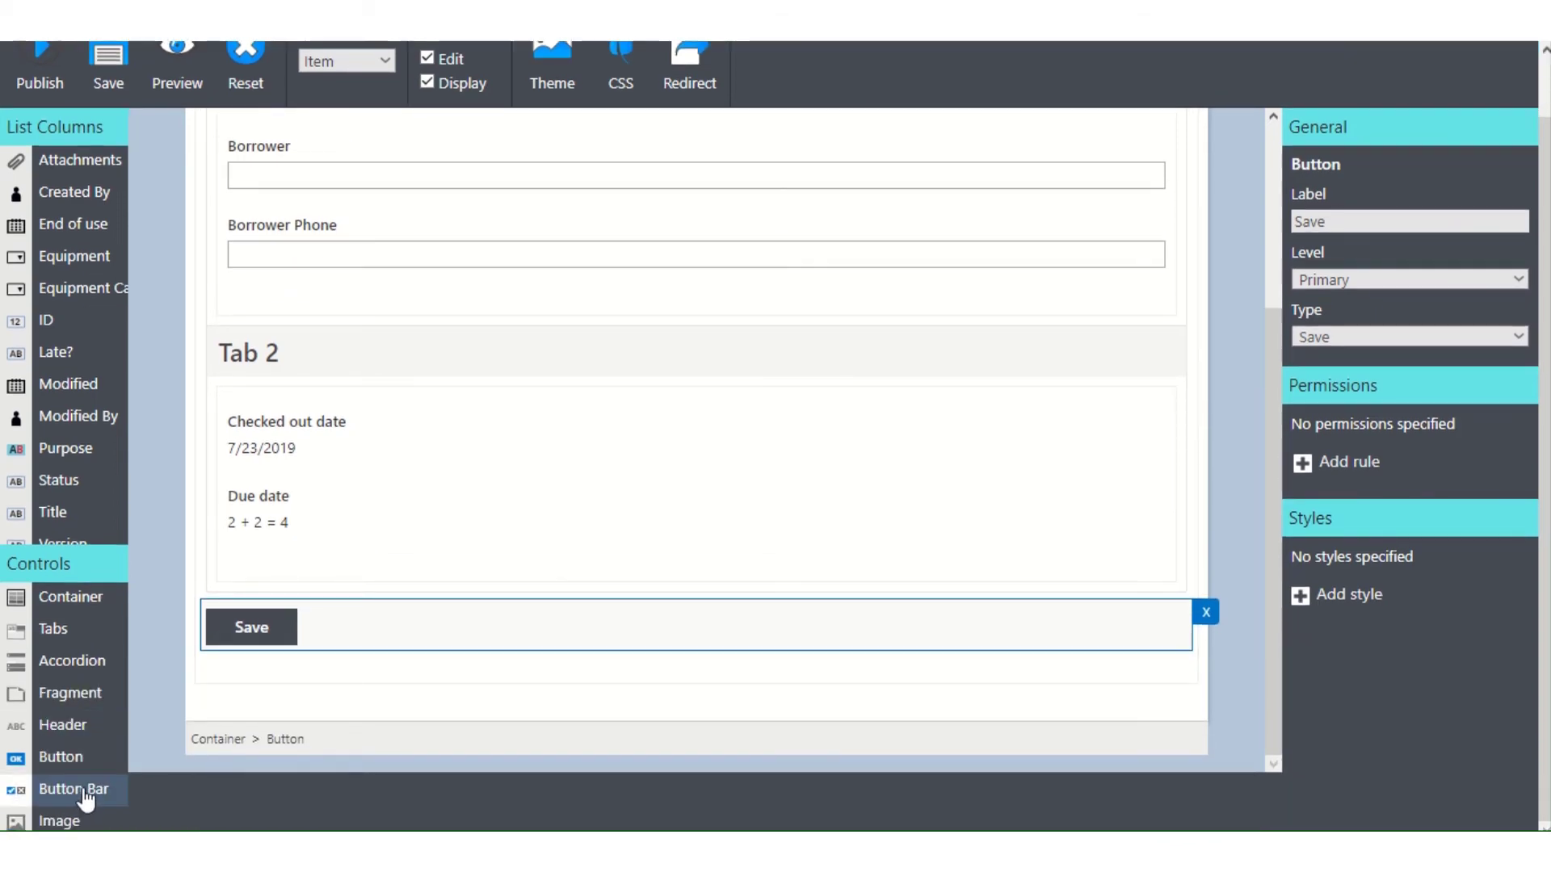
- Place a Button Bar with Save, Cancel, Edit and Close buttons beneath the Save button
{"action": "left_click_drag", "start_coordinate": [85, 800], "coordinate": [310, 688]}
{"action": "scroll", "coordinate": [526, 734], "scroll_direction": "down", "scroll_amount": 1}
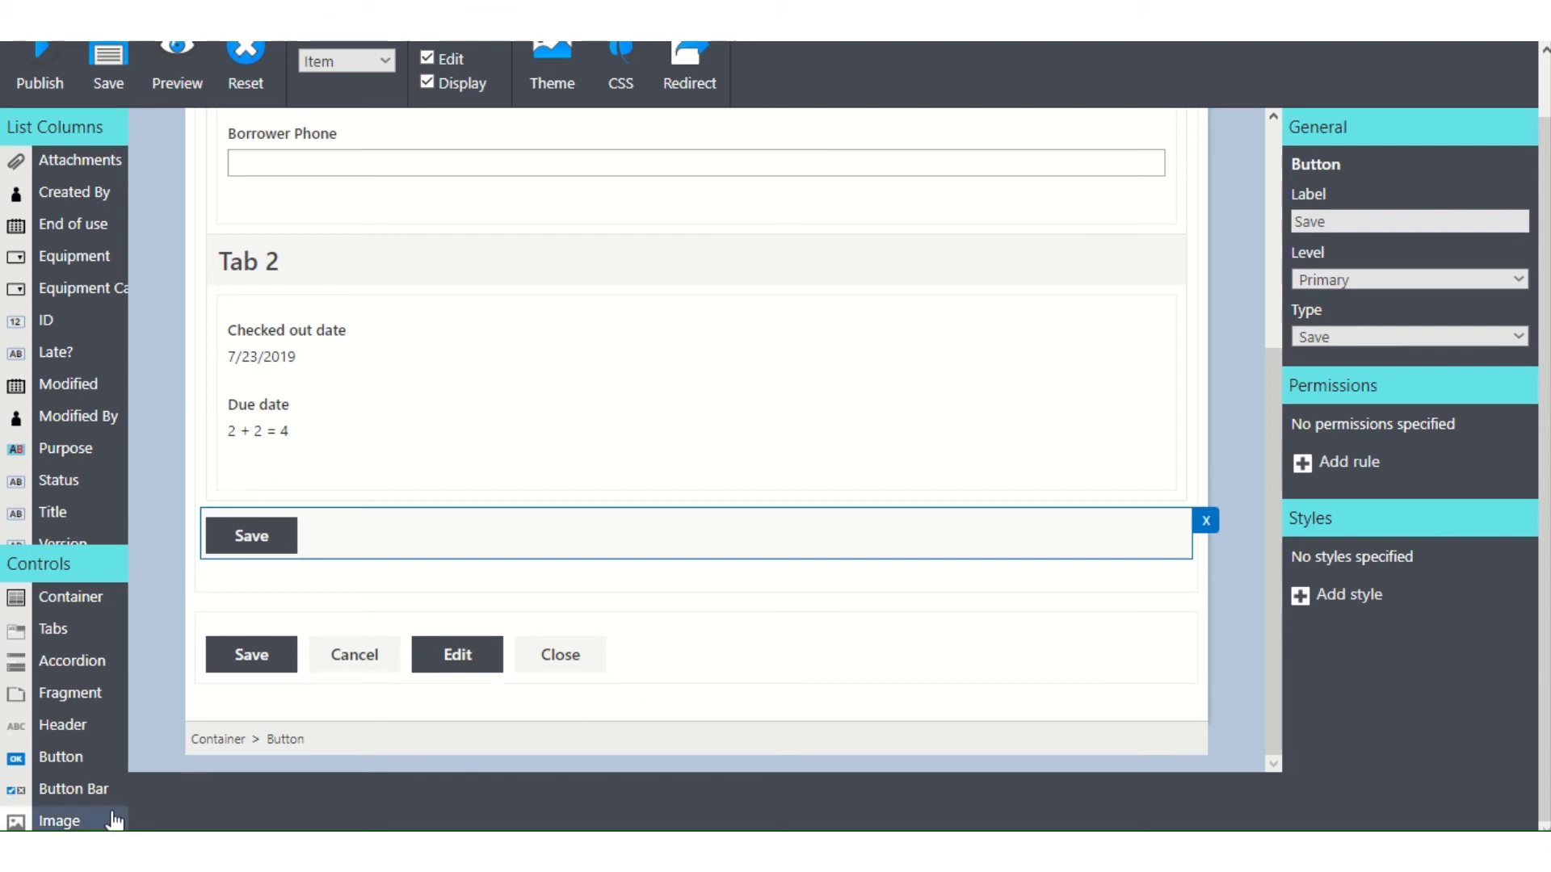
- Place an Image control under the button bar and select it to reveal its Address property
{"action": "left_click_drag", "start_coordinate": [63, 824], "coordinate": [283, 717]}
{"action": "scroll", "coordinate": [597, 711], "scroll_direction": "down", "scroll_amount": 2}
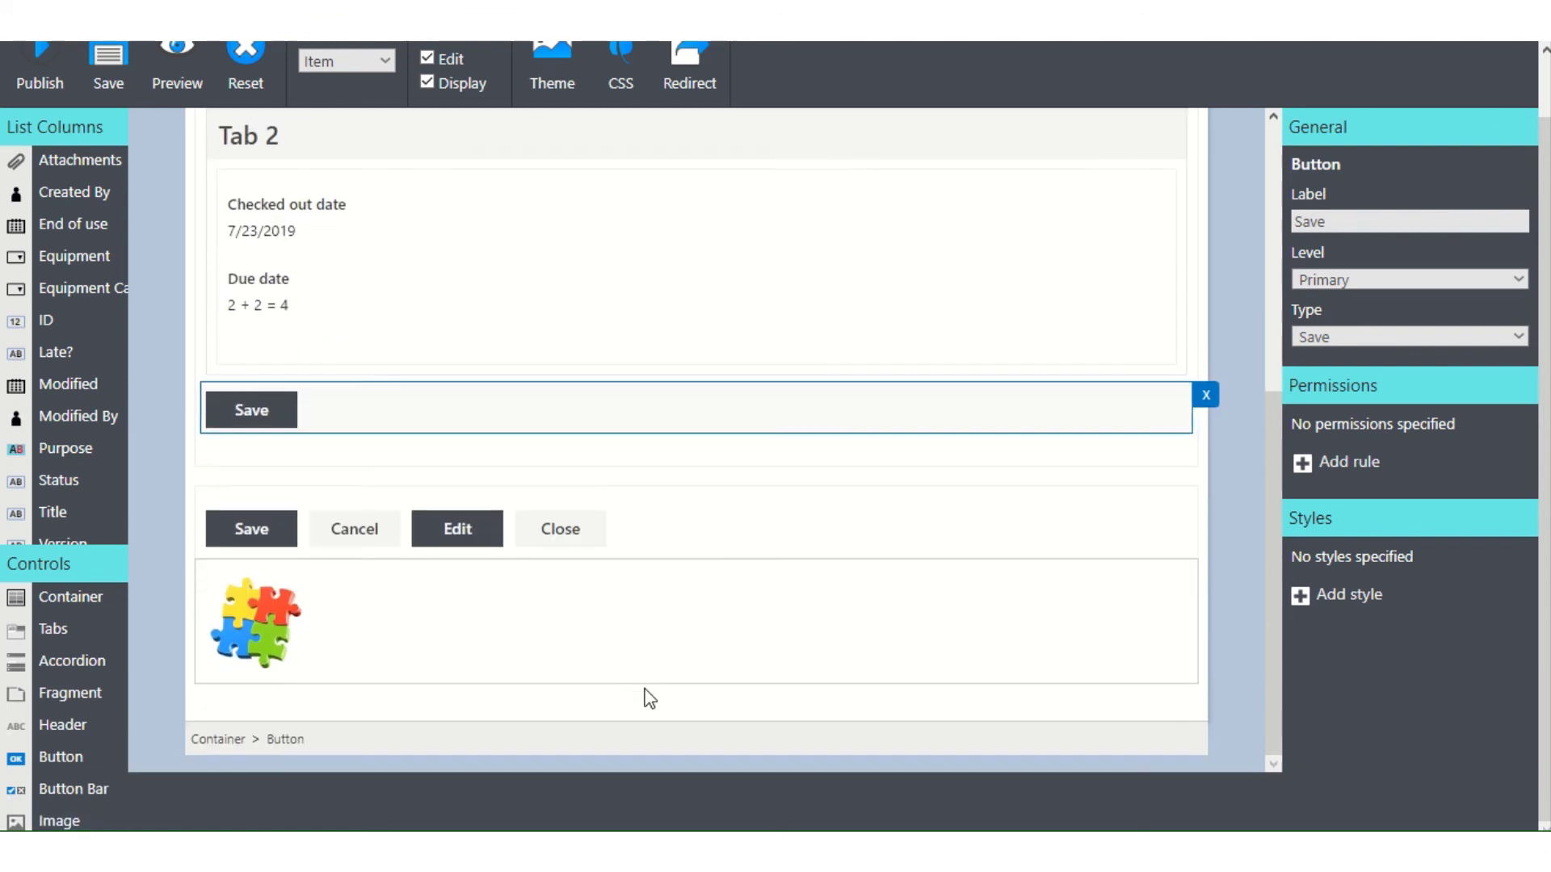
{"action": "left_click", "coordinate": [305, 633]}
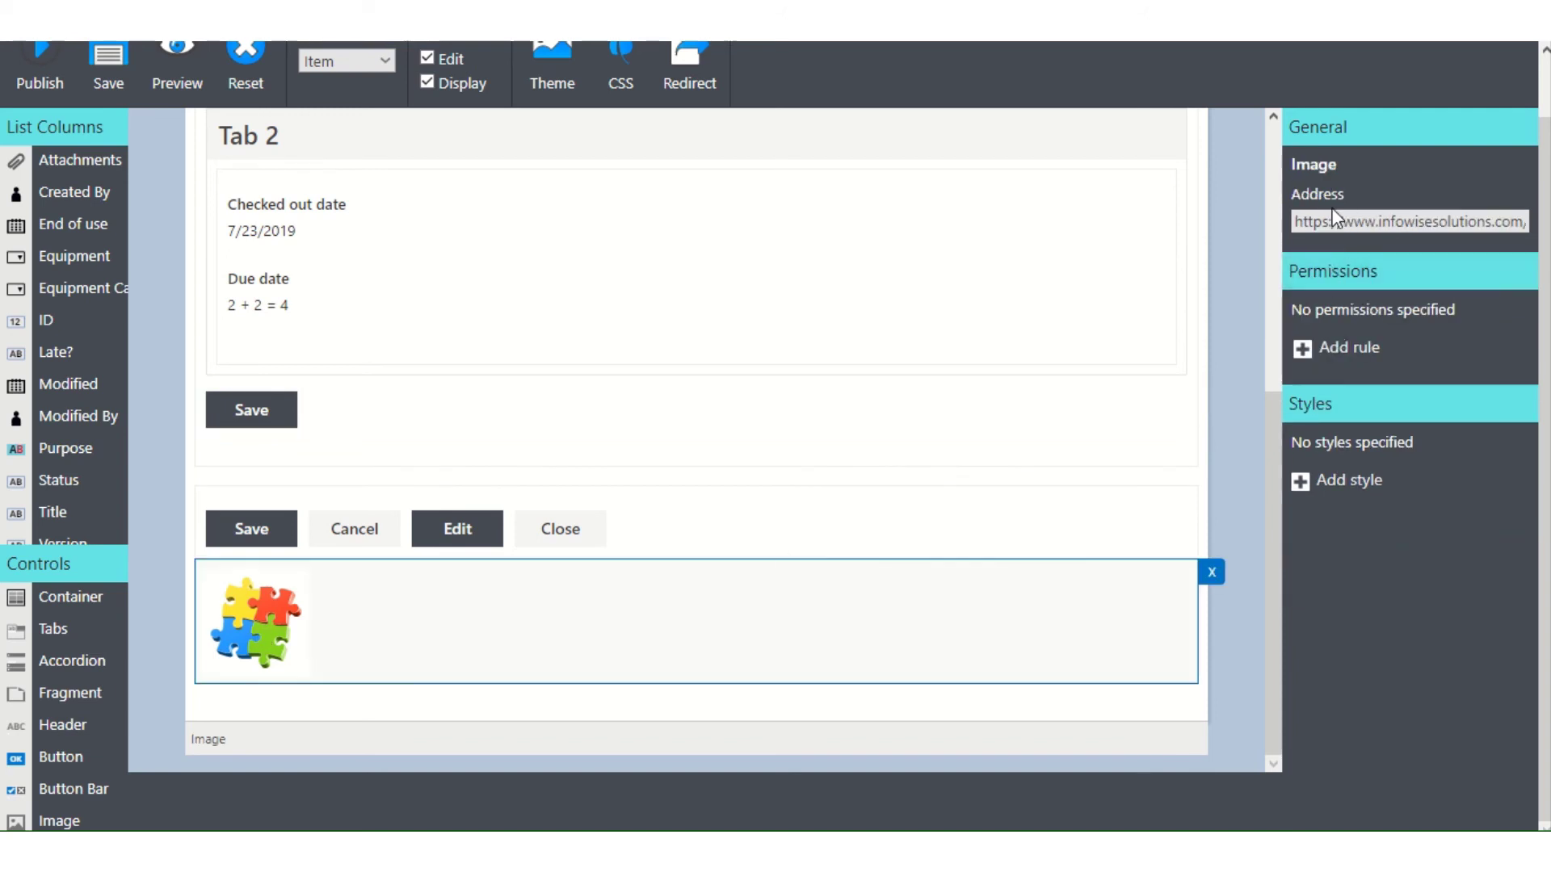